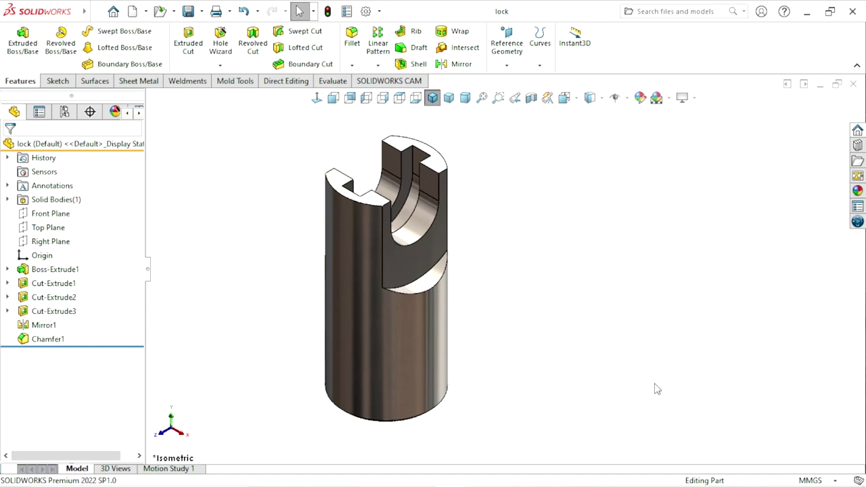
Orbit the finished lock part to view it side-on and look into its slotted end.
mouse_move(572, 282)
middle_down()
mouse_move(638, 306)
mouse_move(521, 281)
middle_up()
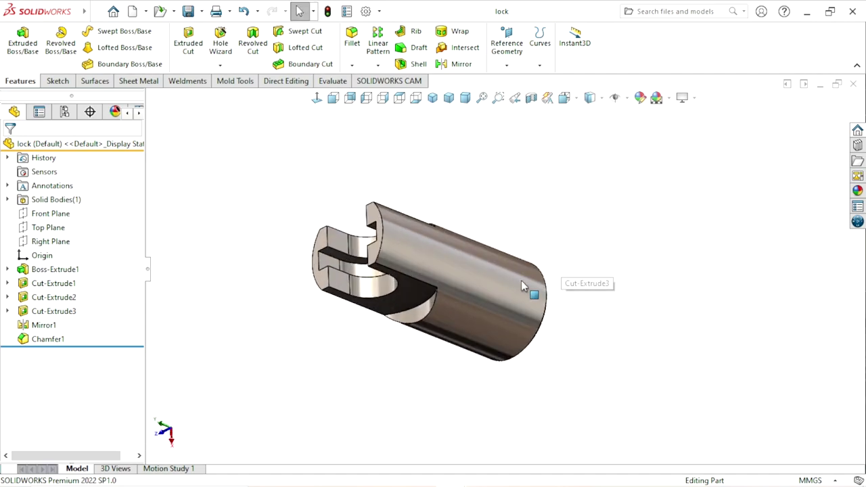
middle_drag(459, 248, 436, 268)
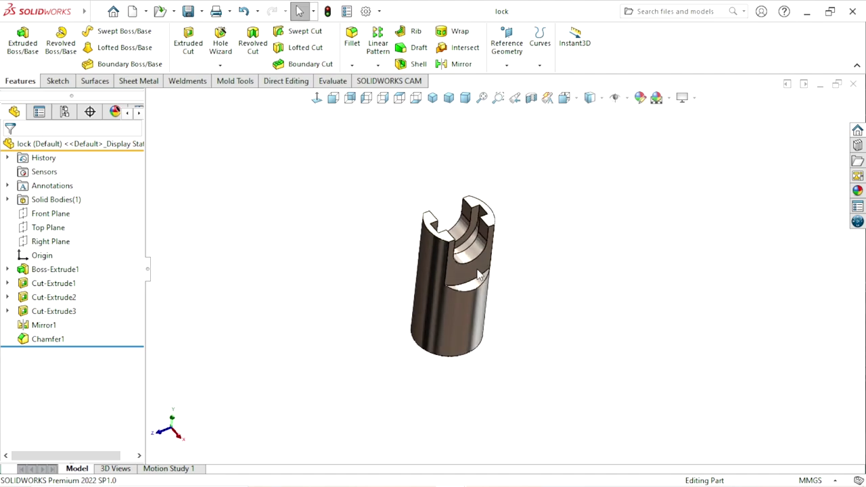
middle_drag(537, 276, 487, 257)
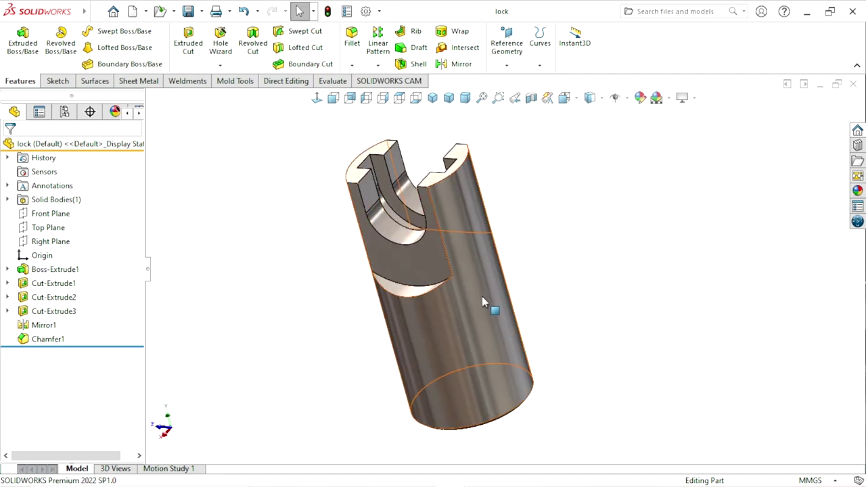
mouse_move(561, 271)
middle_down()
mouse_move(569, 351)
mouse_move(614, 289)
mouse_move(561, 352)
mouse_move(513, 331)
mouse_move(602, 256)
mouse_move(507, 200)
mouse_move(441, 246)
mouse_move(650, 287)
mouse_move(537, 366)
mouse_move(526, 305)
mouse_move(547, 346)
mouse_move(512, 269)
mouse_move(577, 302)
mouse_move(575, 196)
mouse_move(495, 287)
mouse_move(474, 298)
mouse_move(560, 271)
mouse_move(554, 292)
mouse_move(539, 257)
mouse_move(590, 270)
mouse_move(557, 329)
mouse_move(507, 331)
mouse_move(489, 289)
mouse_move(581, 264)
mouse_move(548, 291)
mouse_move(554, 271)
mouse_move(605, 276)
mouse_move(523, 303)
mouse_move(507, 344)
mouse_move(475, 283)
mouse_move(574, 267)
middle_up()
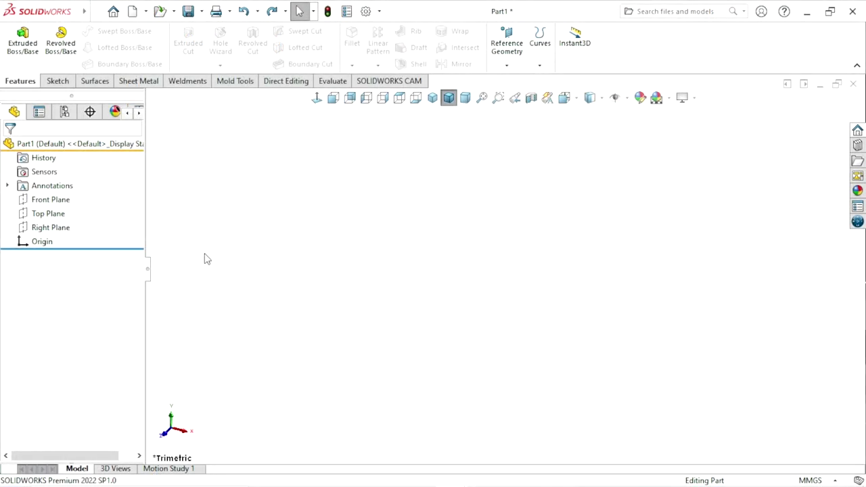
Start a sketch on the Top Plane and draw a circle centred on the origin.
click(53, 214)
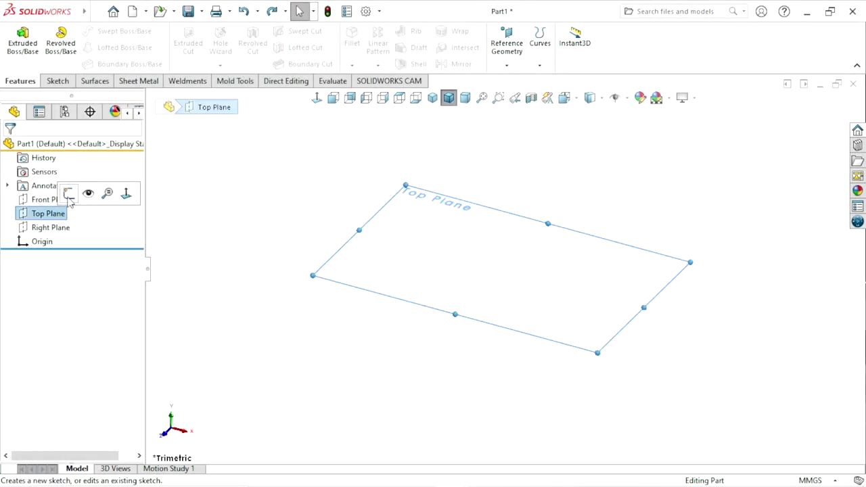
click(69, 197)
key(c)
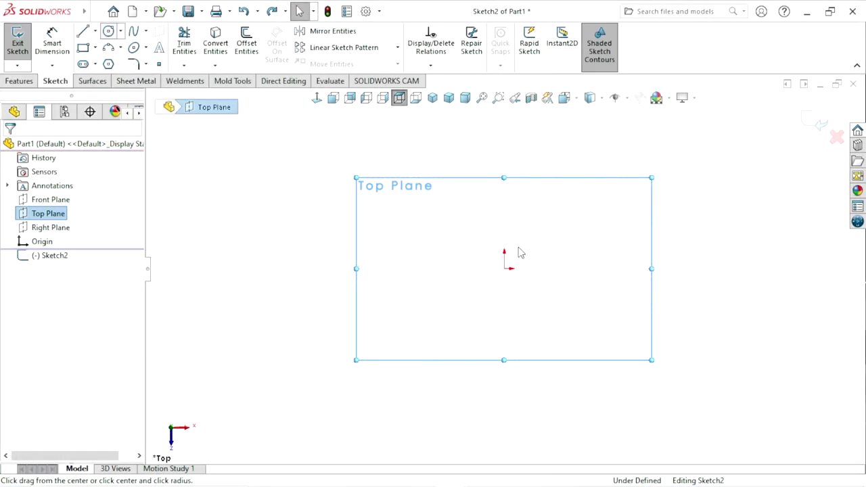
click(506, 269)
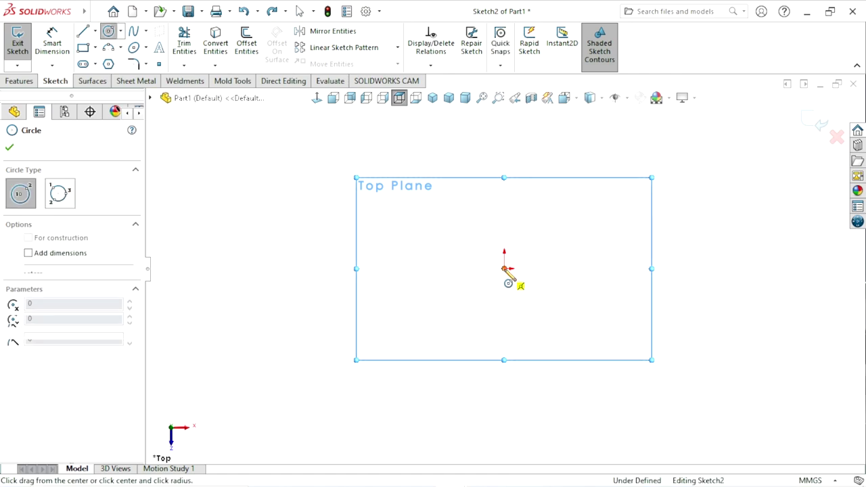
click(579, 203)
Dimension the circle's diameter to 38 mm.
click(52, 42)
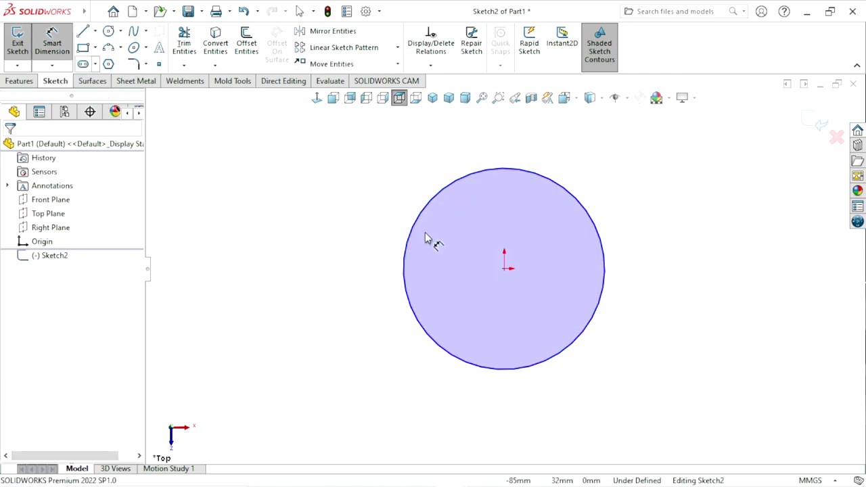
click(603, 271)
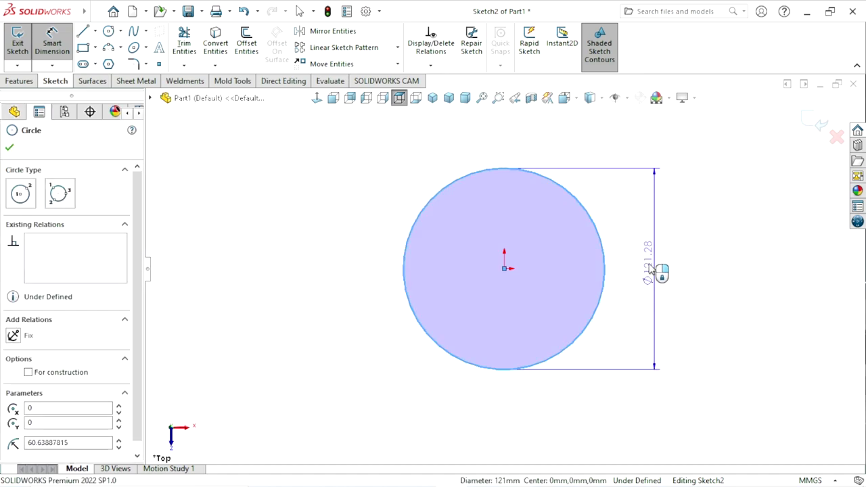
click(647, 271)
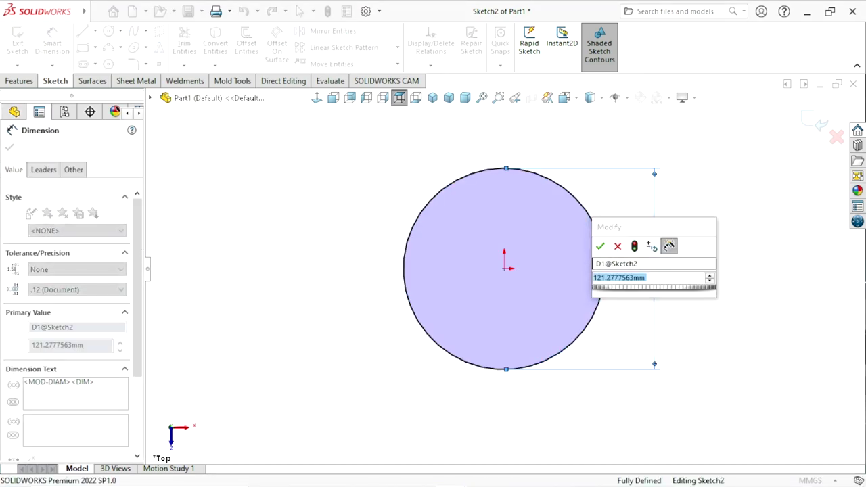
text(3)
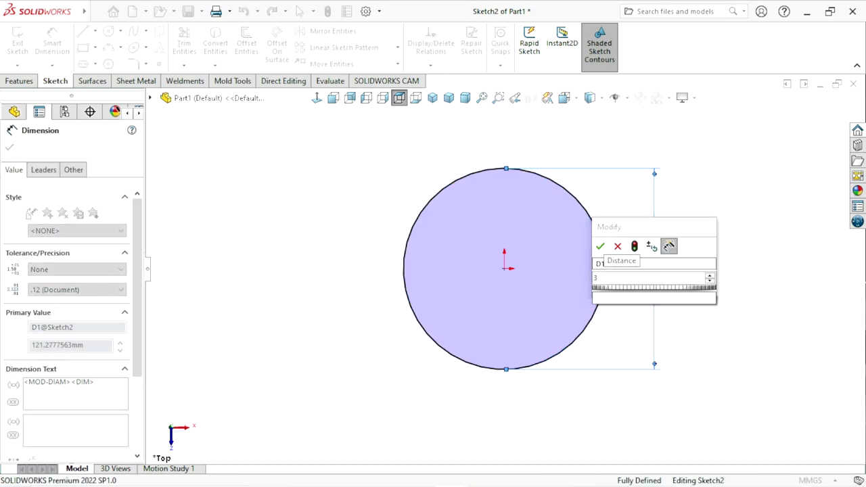
text(8)
click(600, 247)
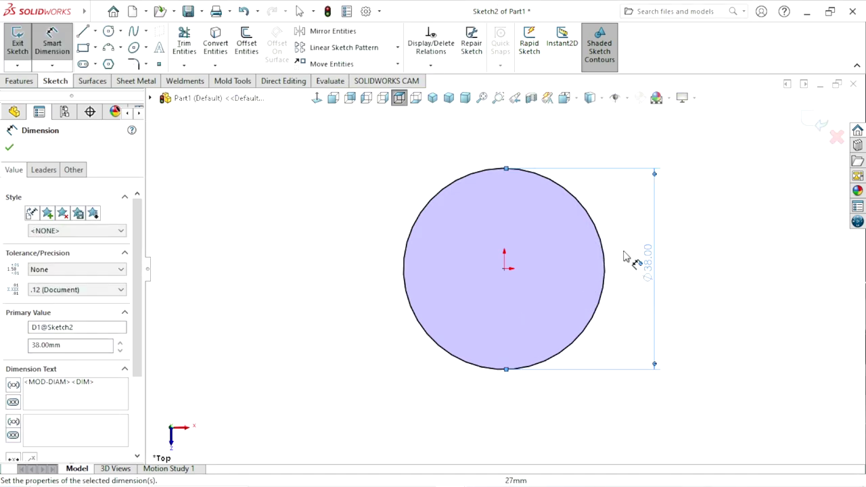
click(8, 149)
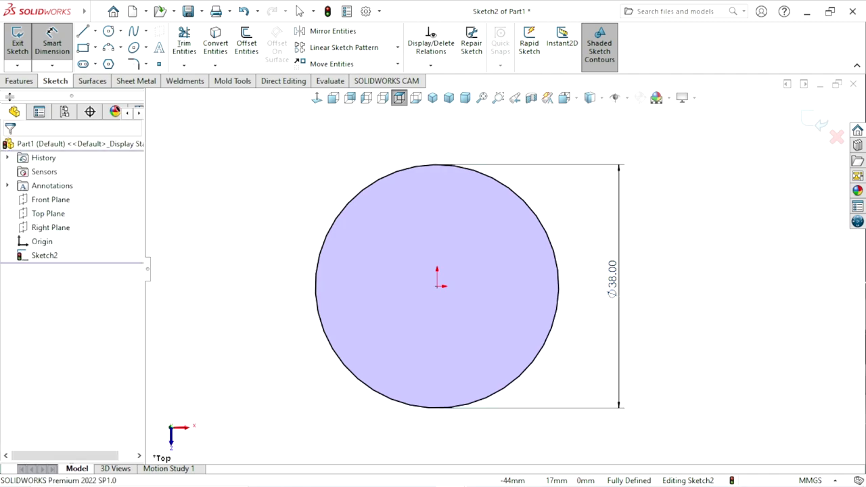
Extrude the 38 mm circle blind to a depth of 82.6 mm.
click(19, 80)
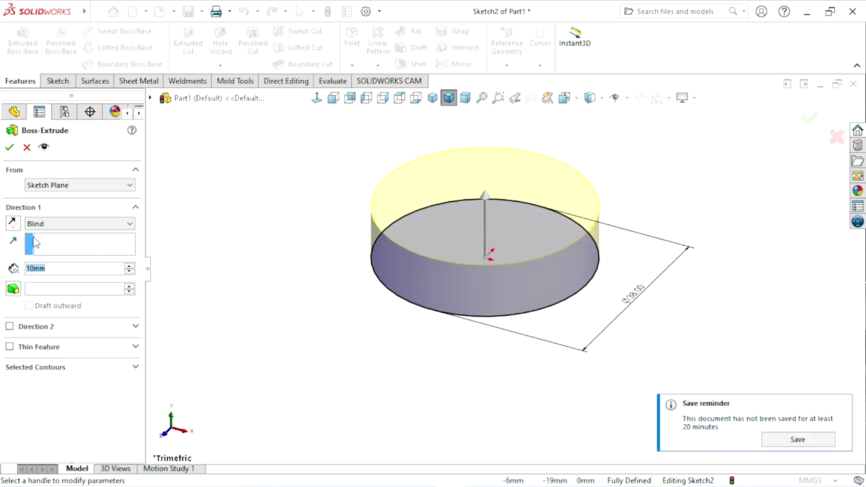
text(82.)
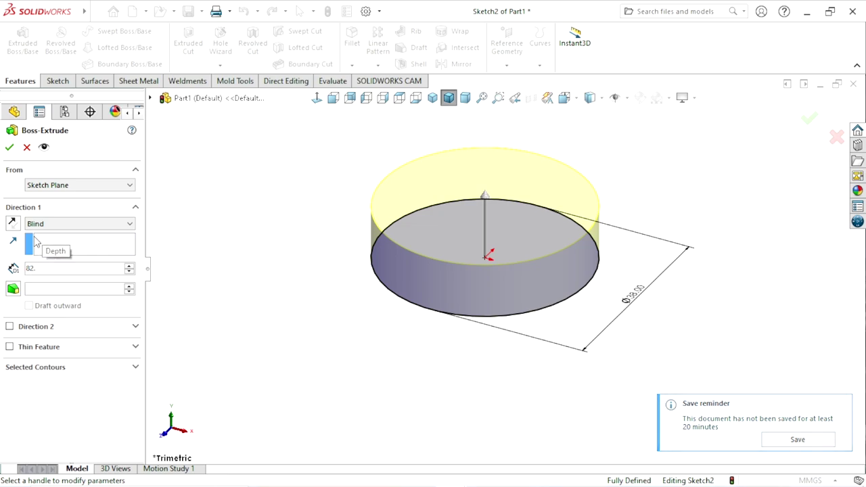
text(66)
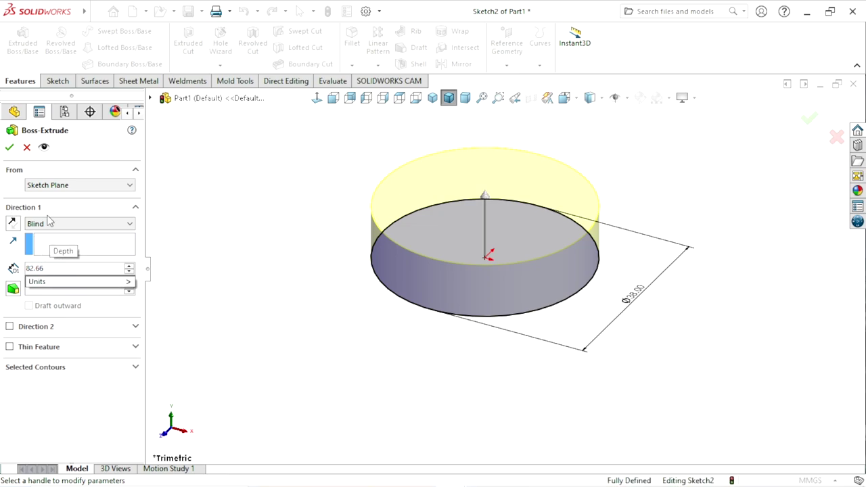
key(Right)
key(Left)
key(BackSpace)
key(Return)
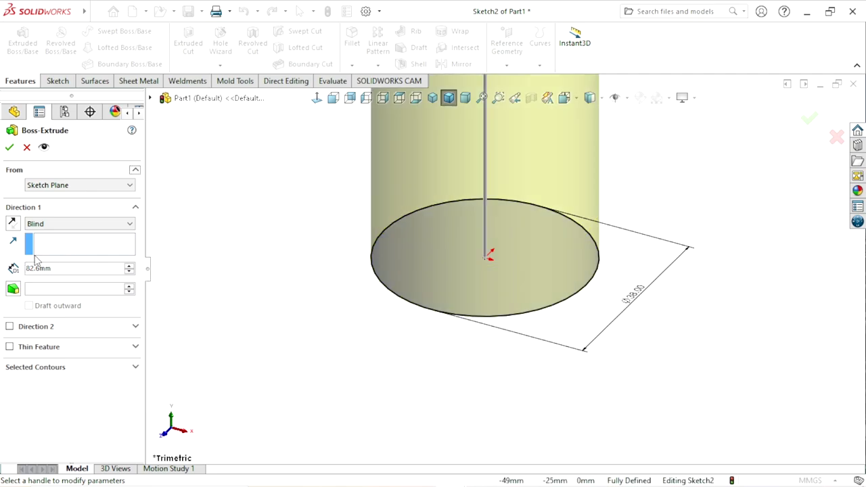
click(9, 148)
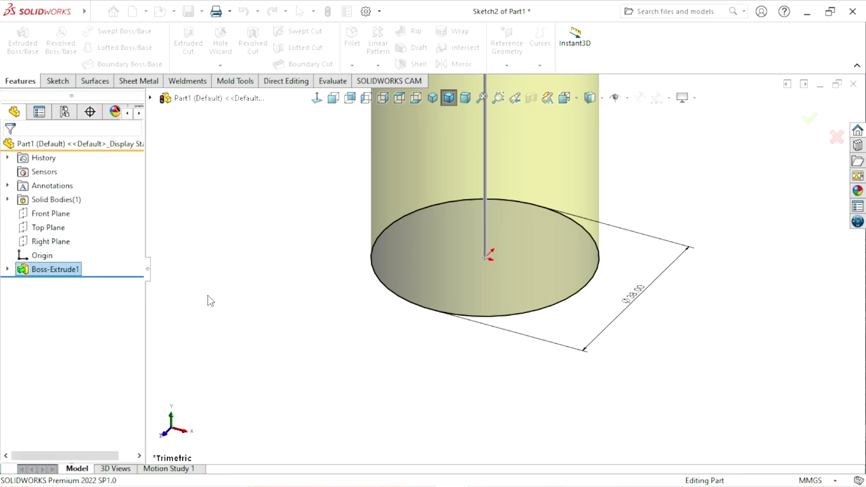
Switch to the isometric view and start a new sketch on the Front Plane.
scroll(319, 366, up, 5)
scroll(419, 305, up, 2)
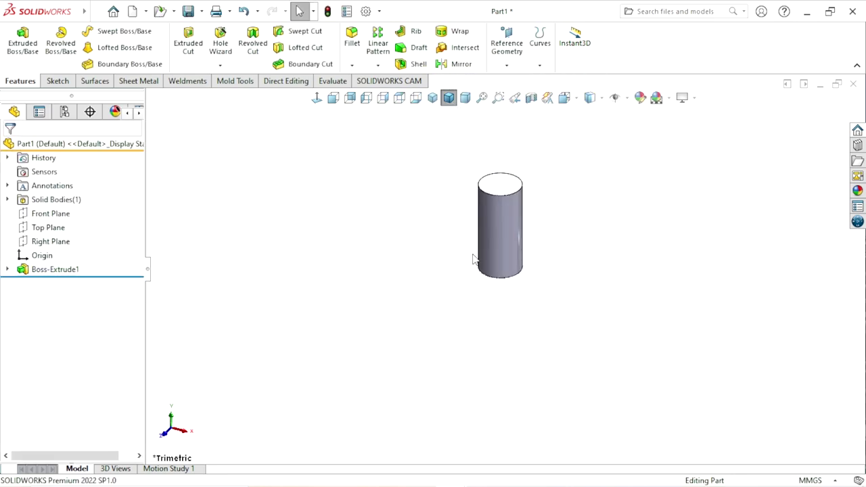
scroll(501, 237, down, 3)
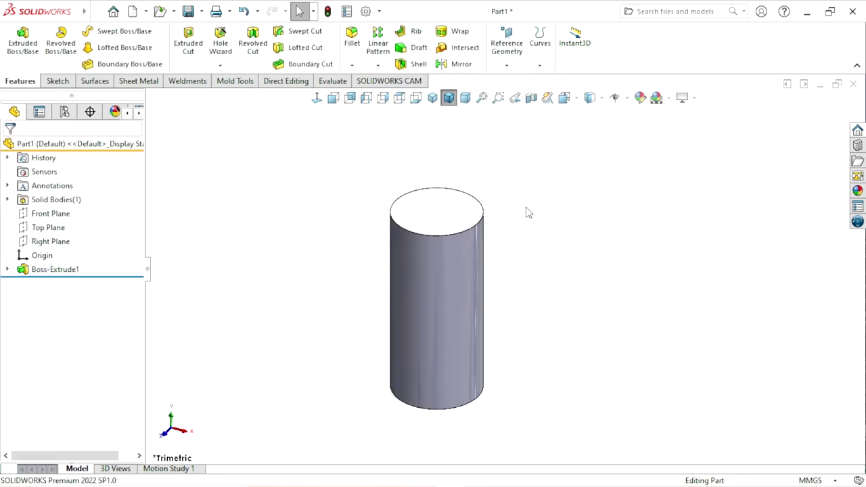
click(432, 97)
scroll(569, 279, down, 1)
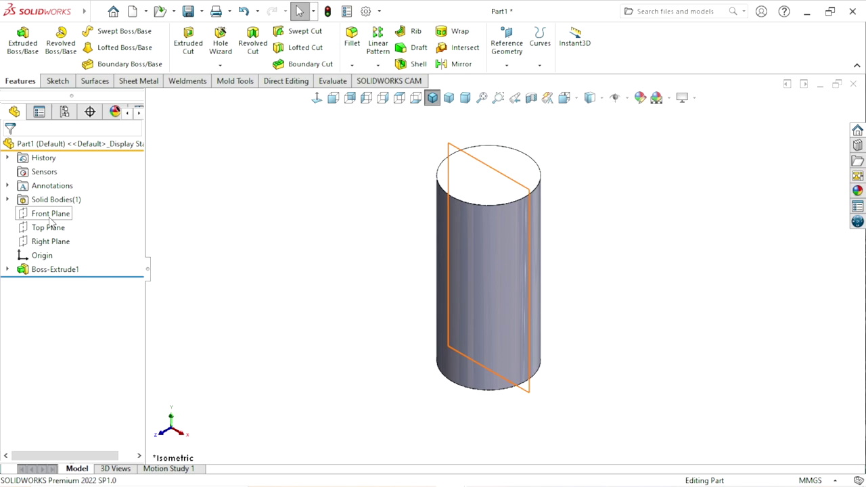
click(50, 216)
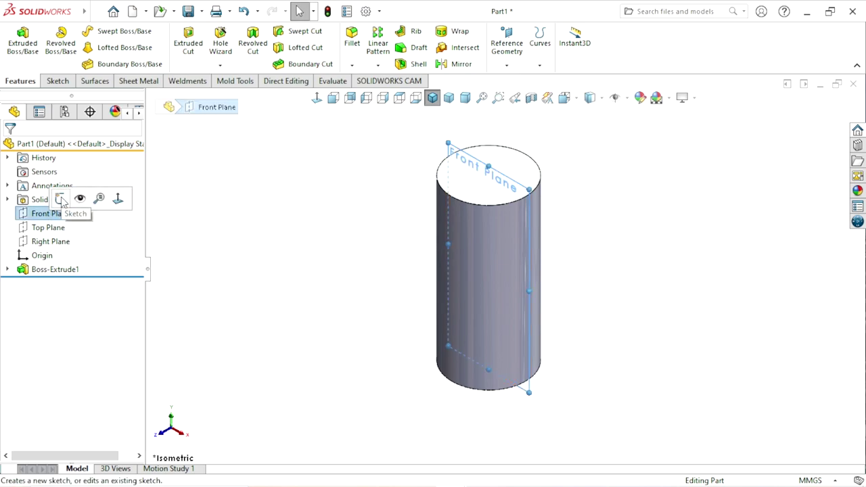
click(60, 200)
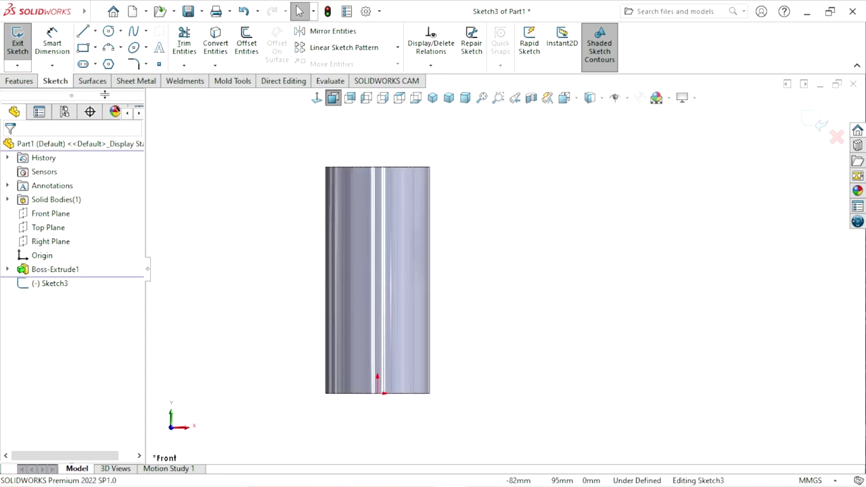
Draw a vertical construction centerline from the cylinder's top edge down to the origin.
click(95, 31)
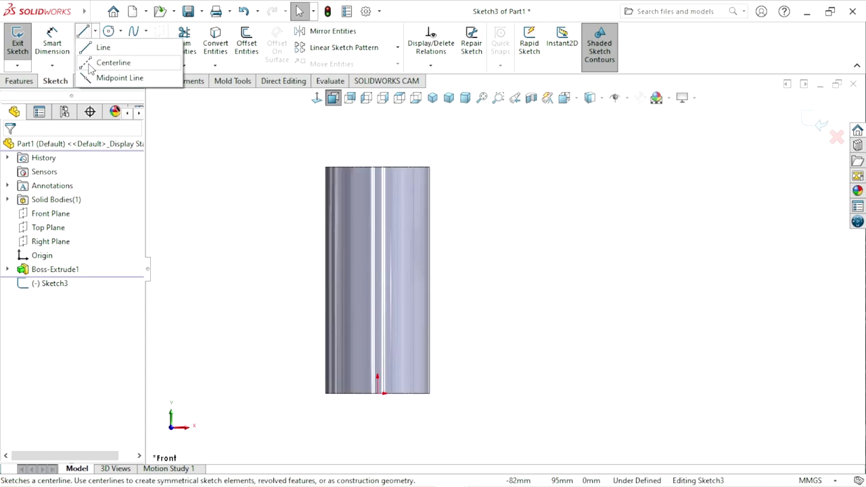
click(110, 61)
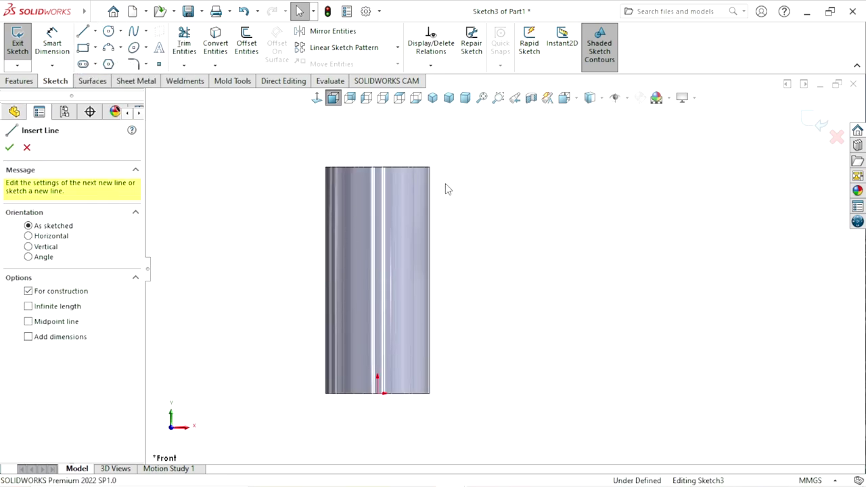
click(377, 167)
click(377, 394)
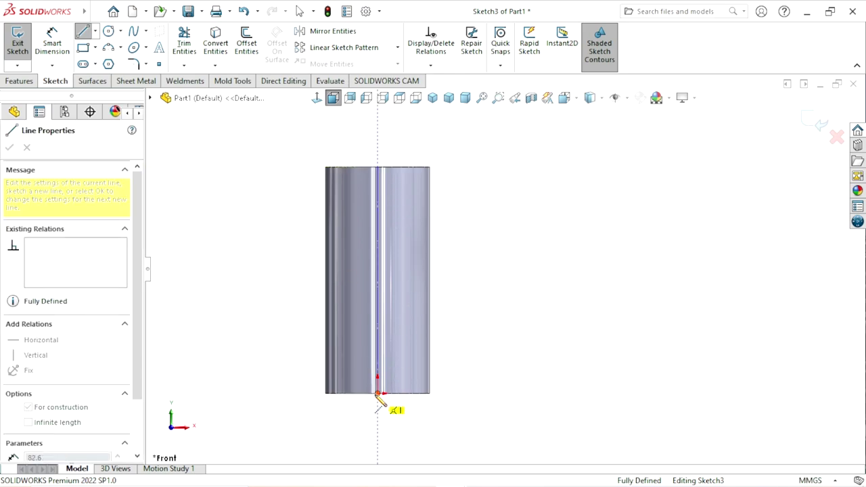
right_click(476, 317)
click(493, 331)
key(Escape)
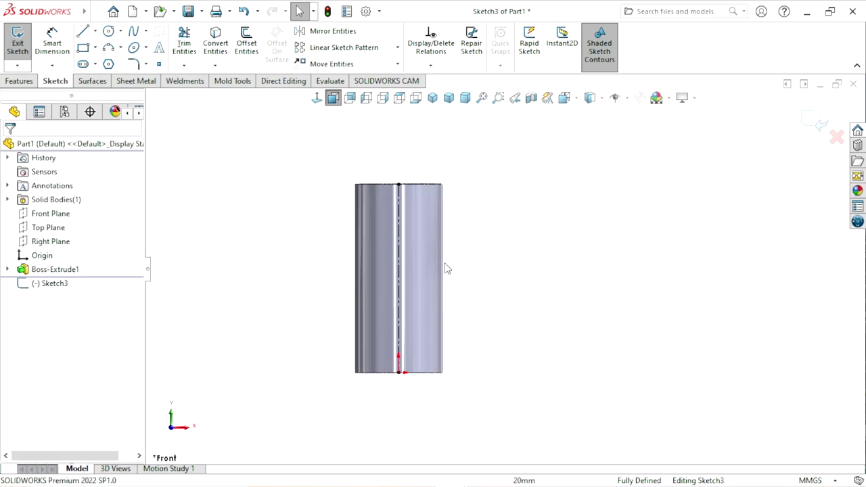
scroll(445, 266, down, 2)
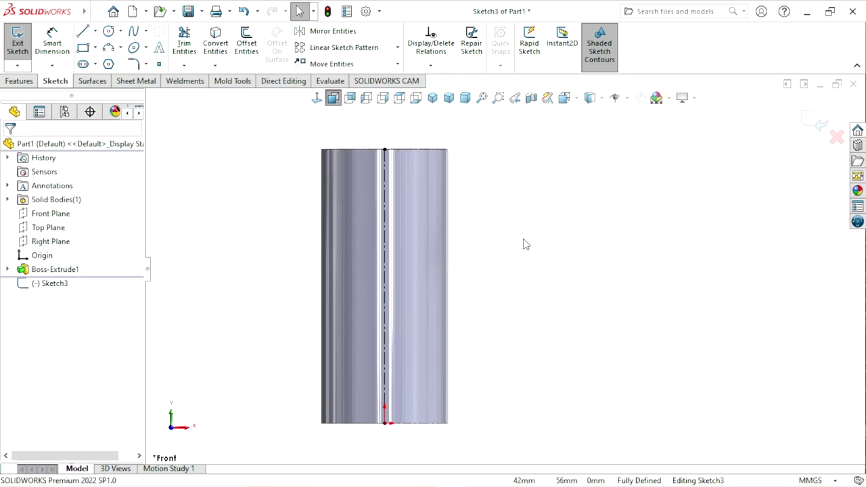
Draw the U outline: left vertical line, tangent half-circle arc, right vertical line to the top.
click(84, 31)
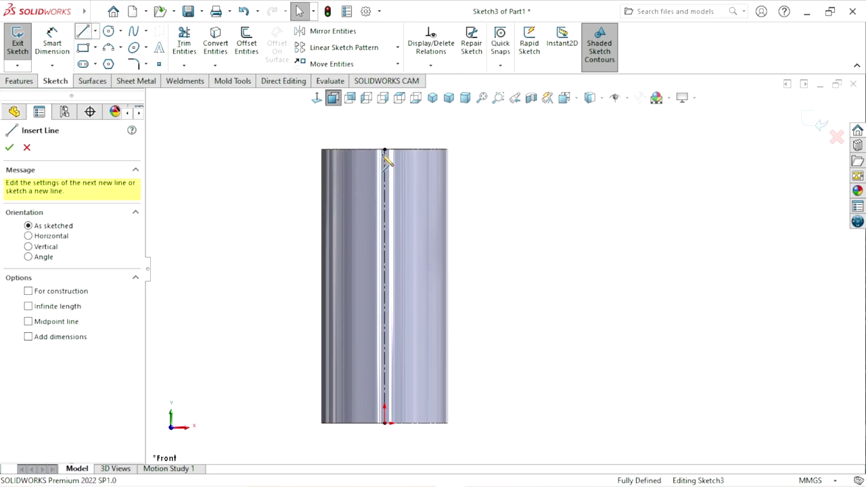
click(346, 149)
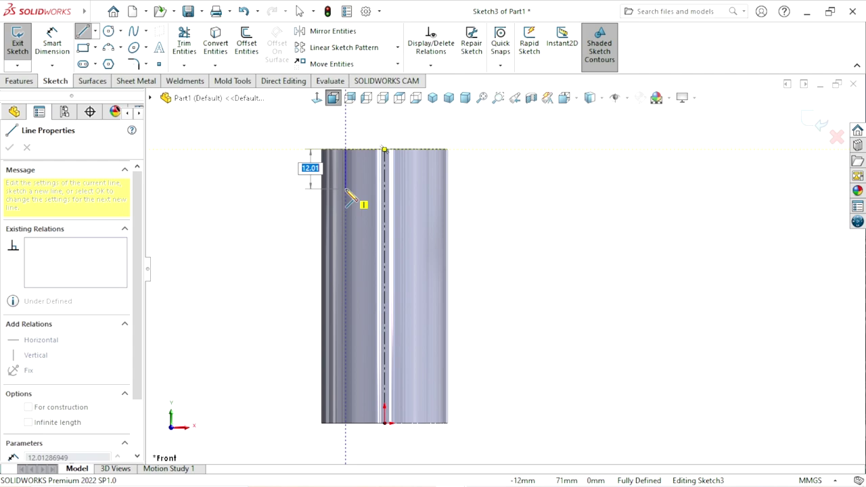
click(346, 188)
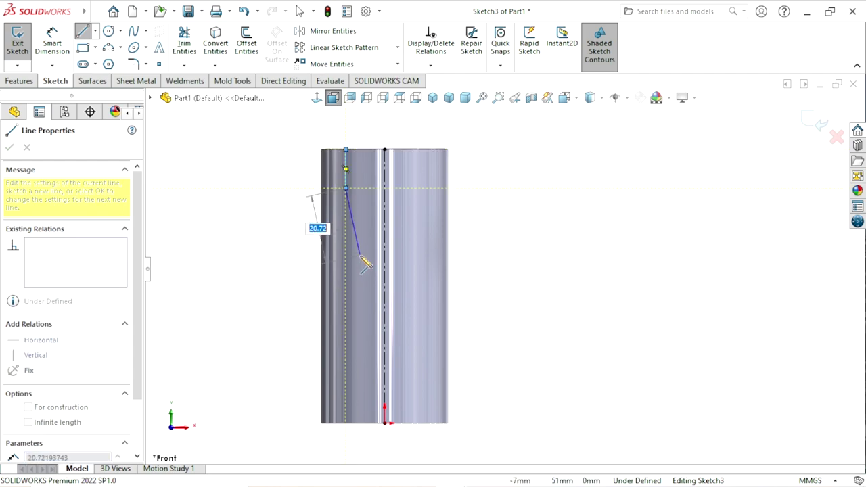
click(346, 189)
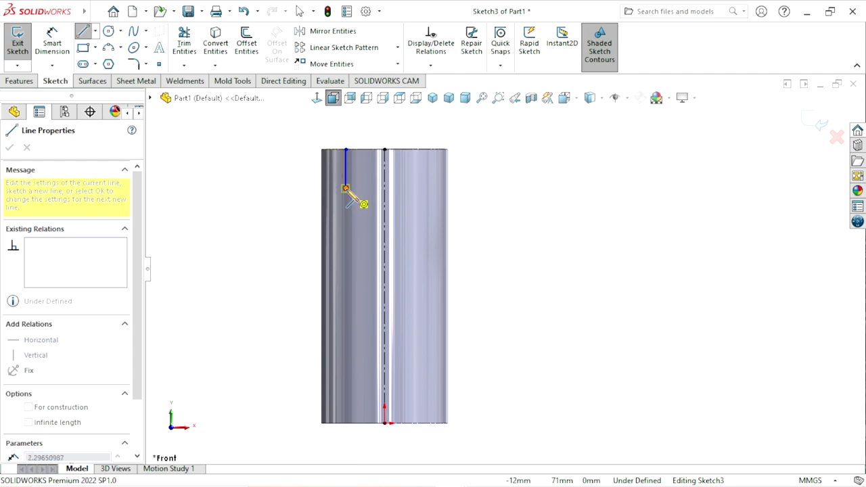
key(a)
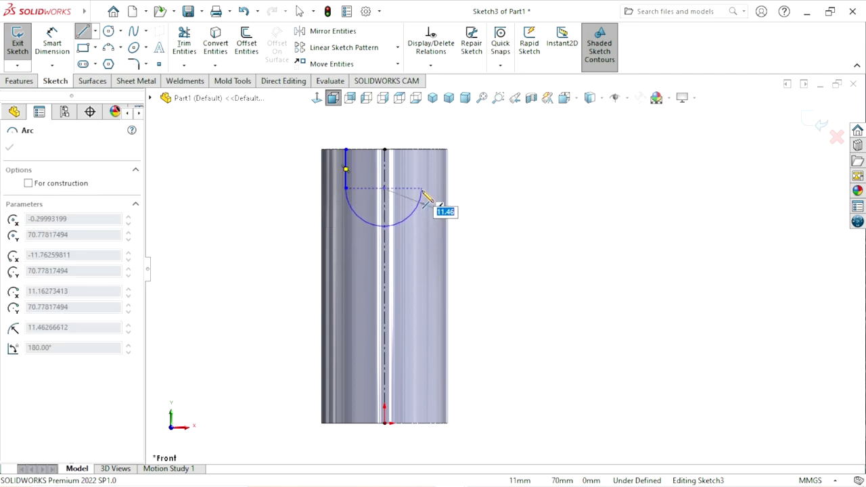
click(422, 190)
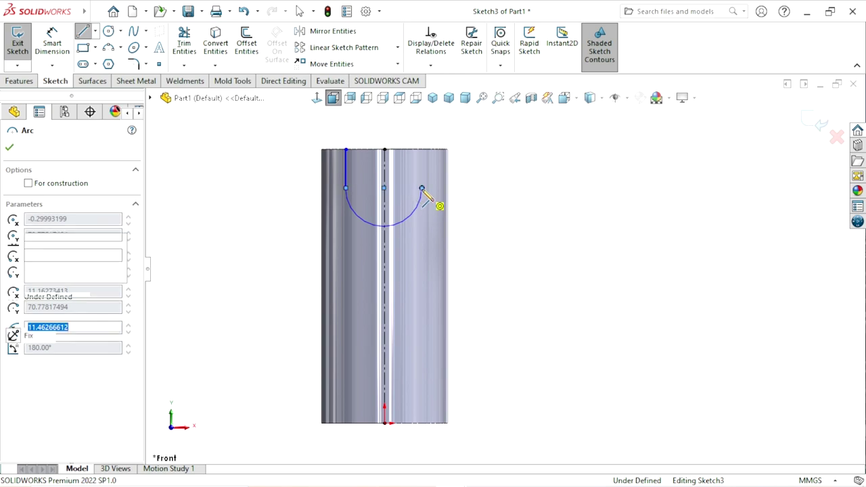
click(422, 149)
key(Escape)
scroll(500, 264, up, 5)
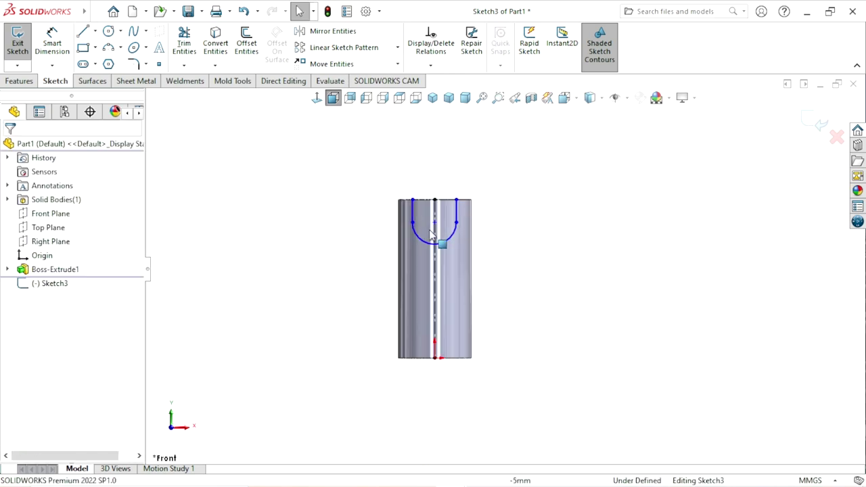
scroll(453, 226, down, 5)
scroll(459, 285, down, 1)
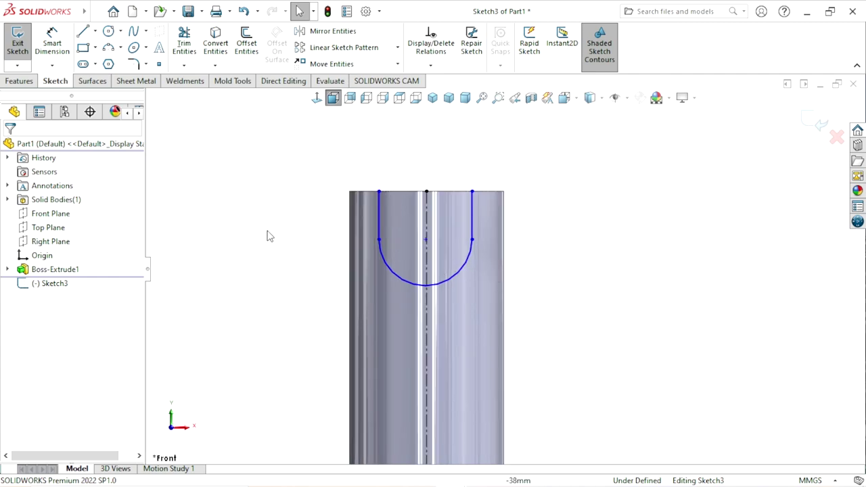
Make the slot lines symmetric about the centerline and the arc endpoints horizontal.
click(378, 223)
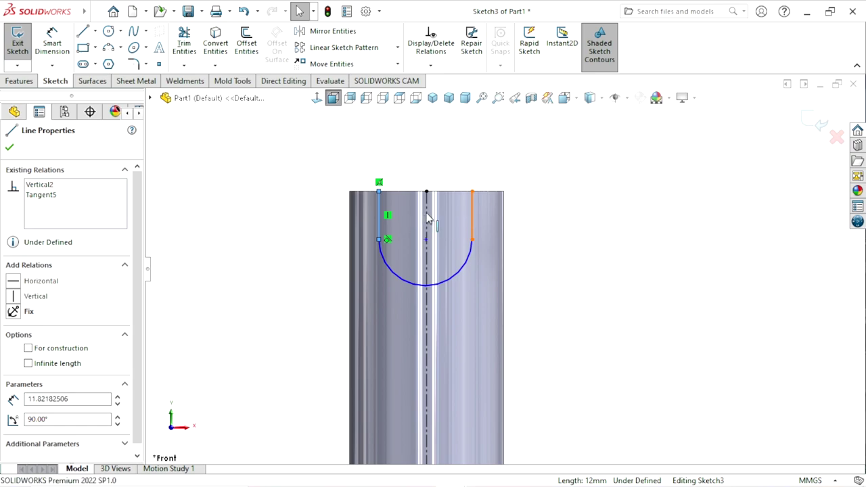
ctrl+click(472, 217)
ctrl+click(428, 217)
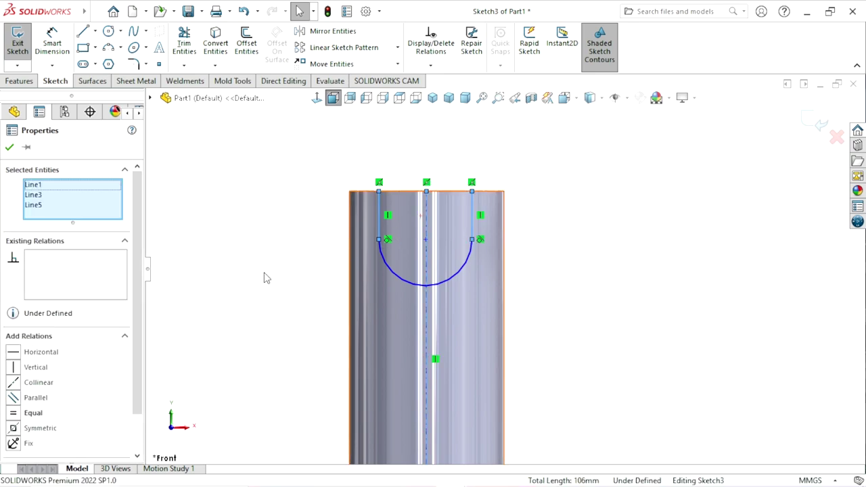
click(13, 429)
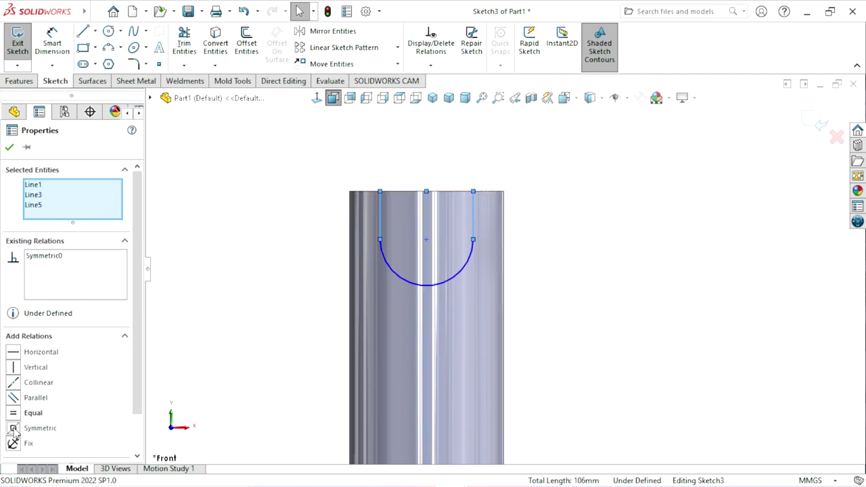
click(10, 147)
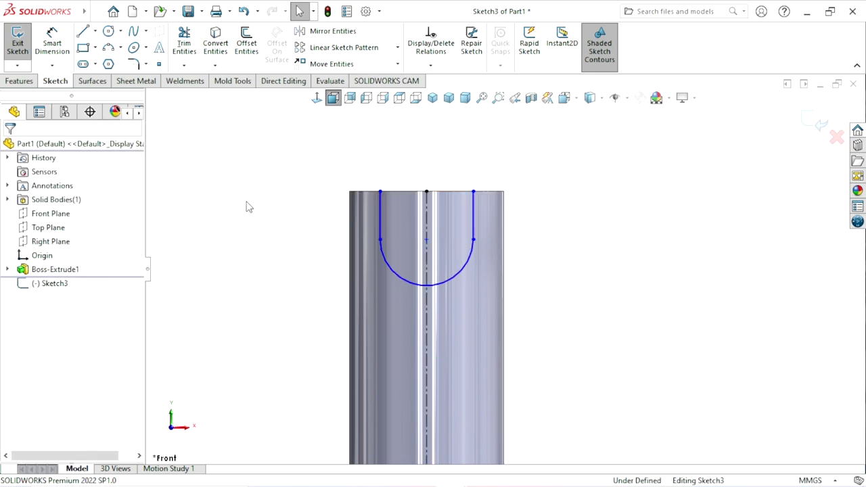
click(384, 252)
ctrl+click(478, 252)
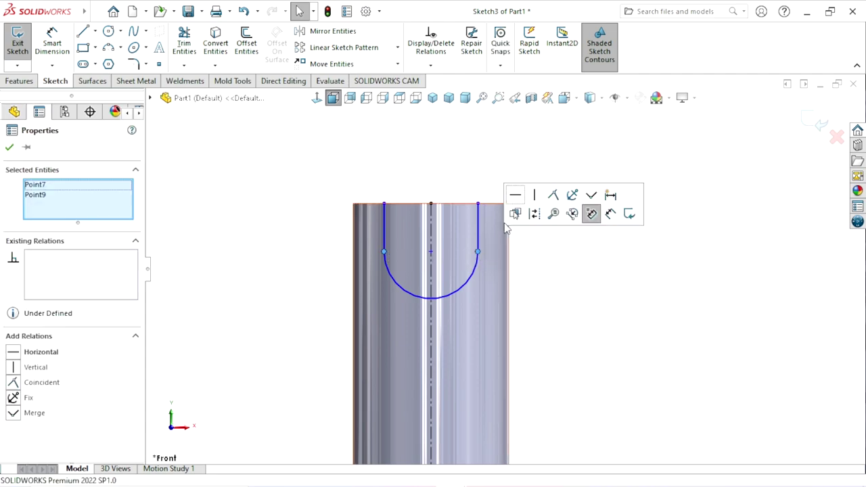
click(515, 193)
click(557, 303)
Dimension the slot 21 mm wide and 21 mm deep.
click(52, 43)
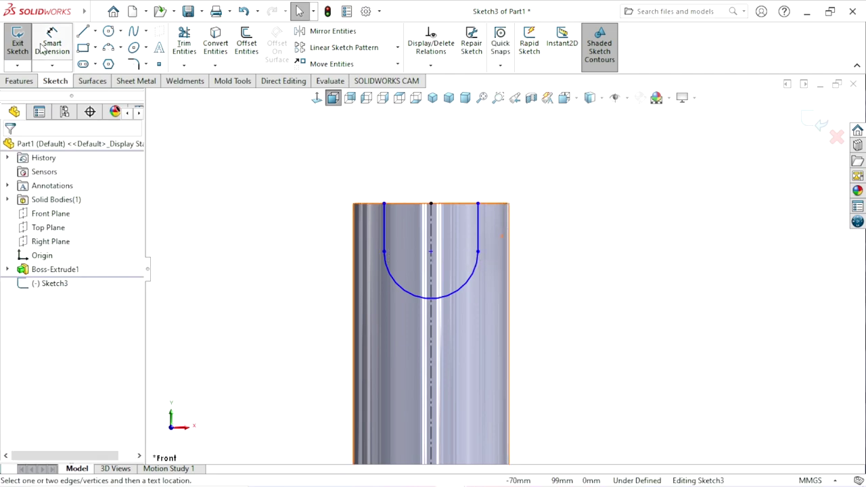
click(385, 215)
click(478, 224)
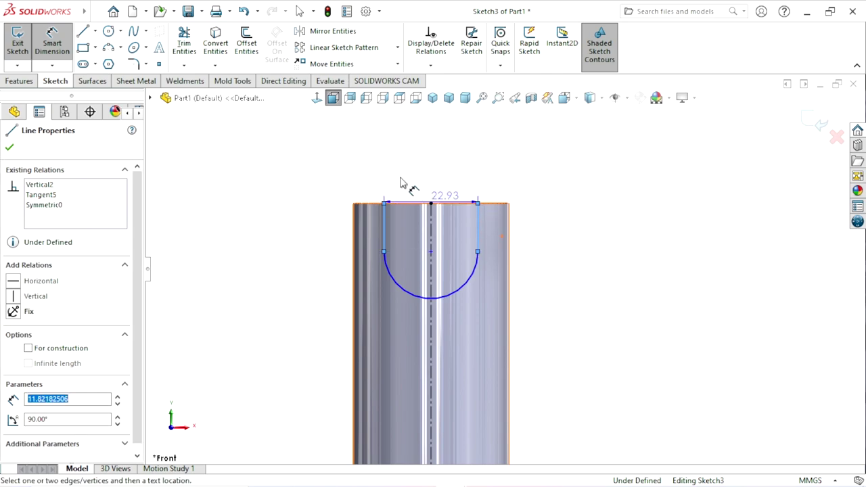
click(423, 155)
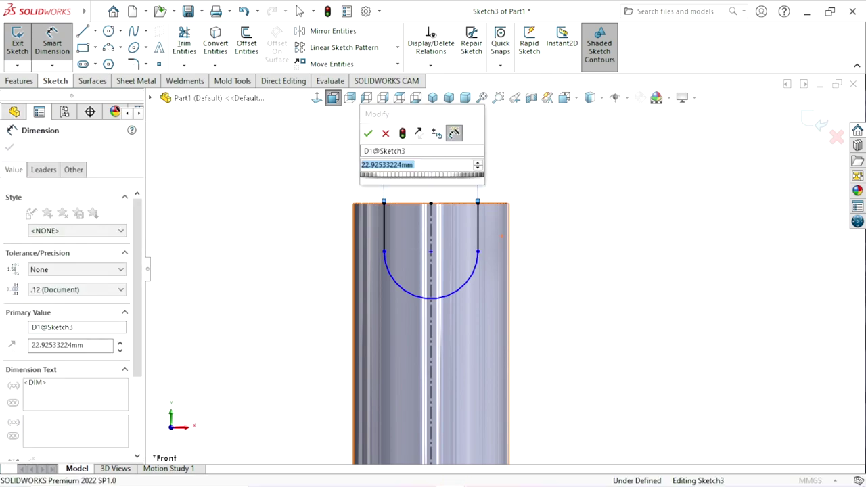
text(21)
key(Return)
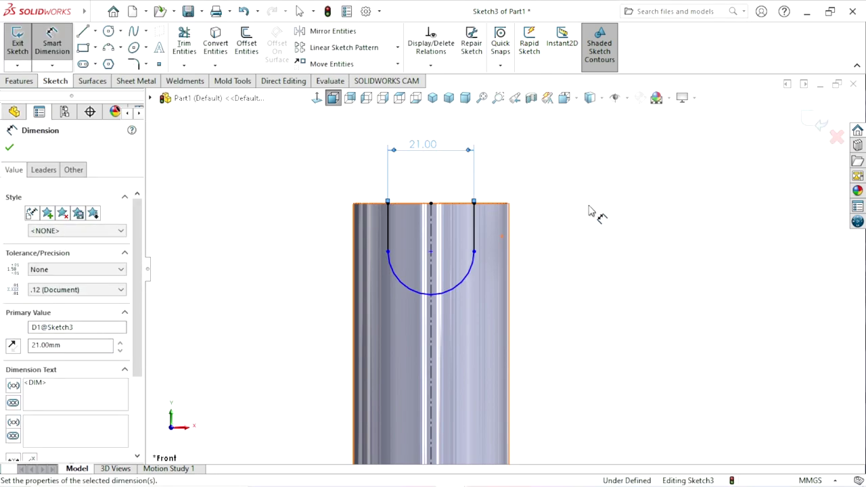
click(445, 205)
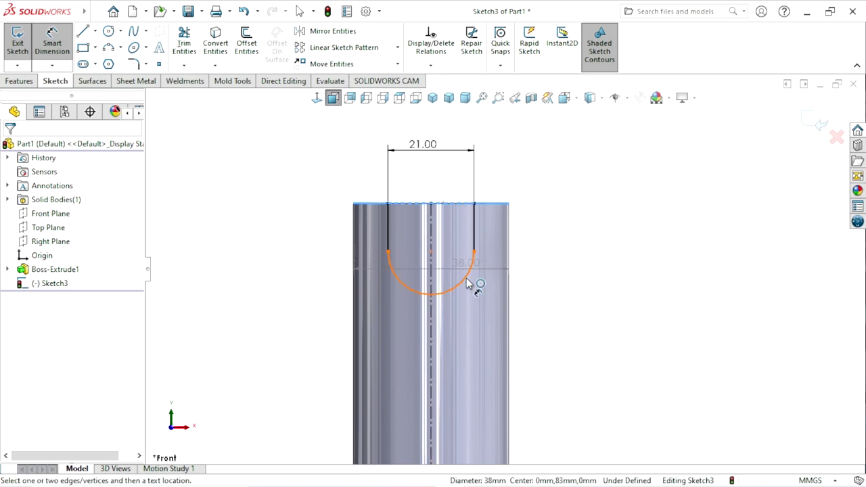
click(443, 296)
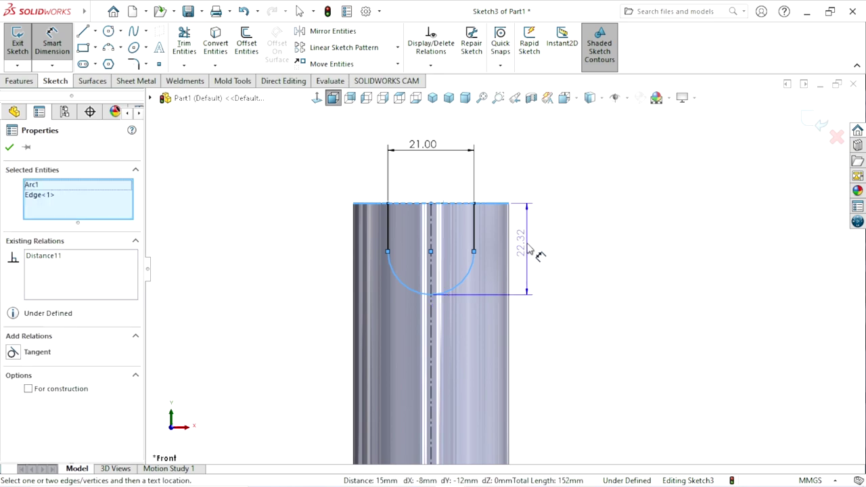
click(523, 243)
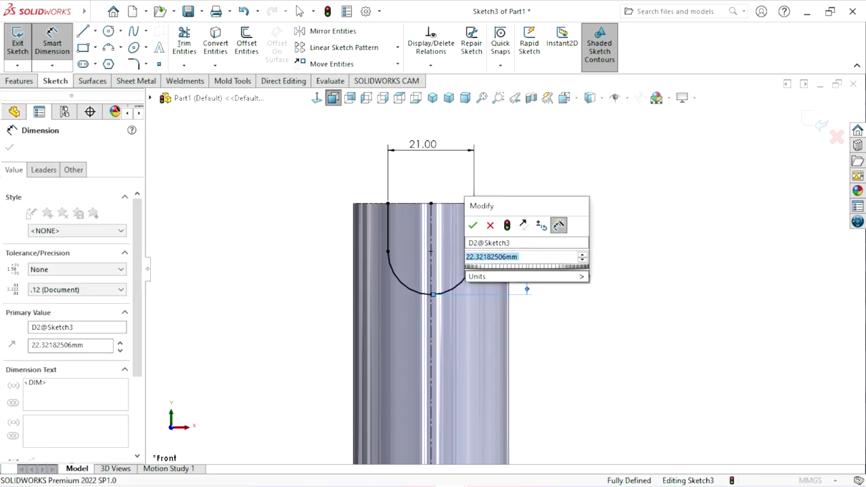
text(21)
key(Return)
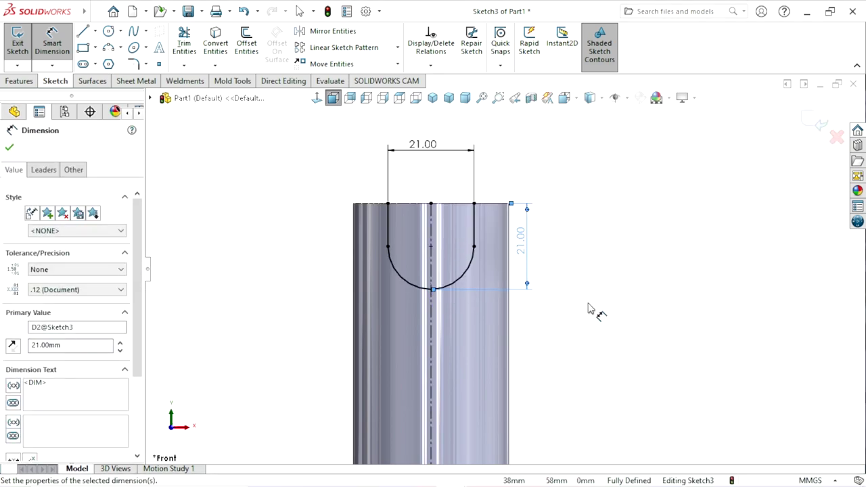
click(589, 310)
Close the slot profile with a line along the cylinder's top edge.
click(84, 31)
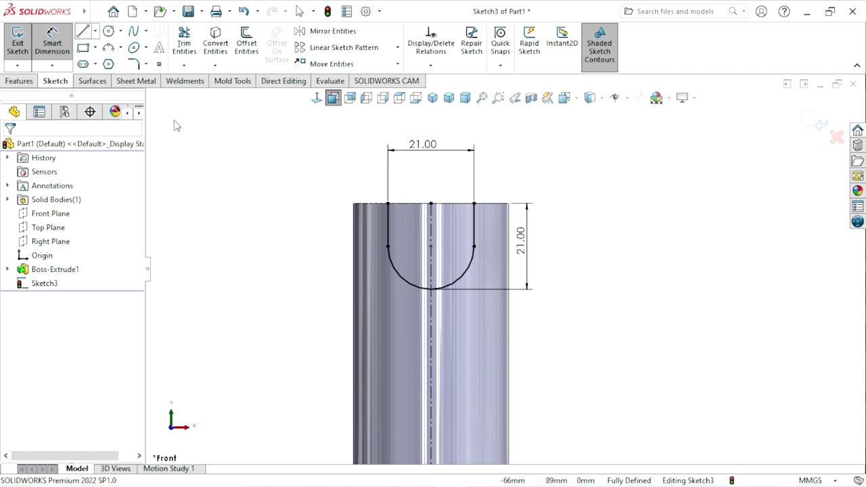
click(387, 203)
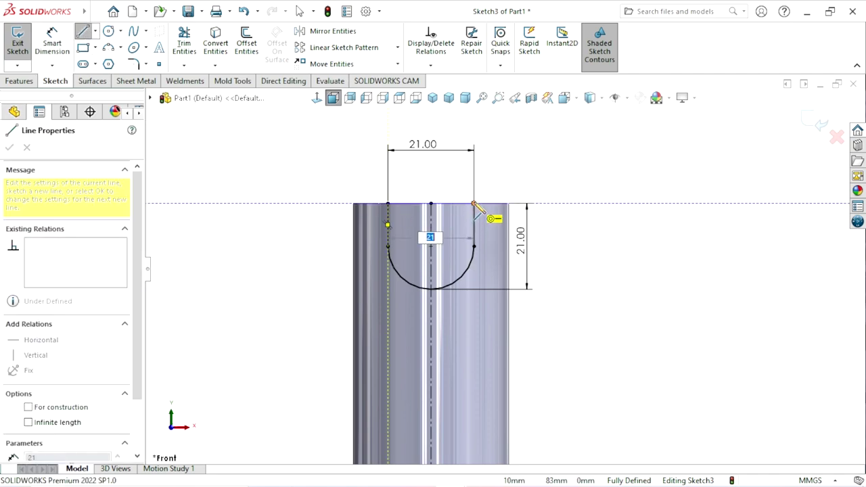
click(474, 203)
right_click(554, 215)
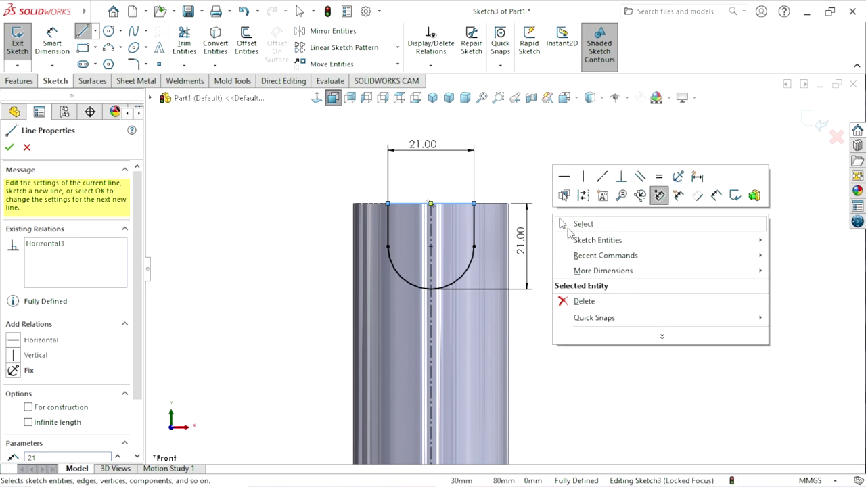
key(Escape)
key(Escape)
scroll(513, 288, up, 3)
scroll(513, 288, down, 3)
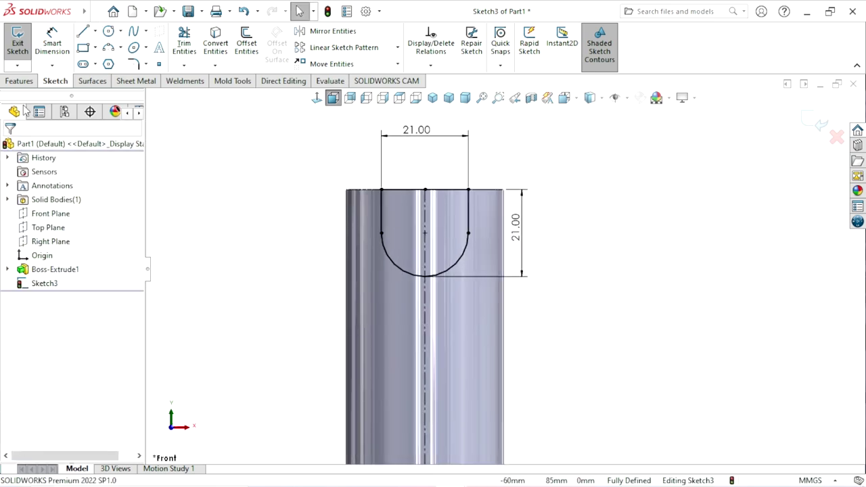
scroll(486, 275, up, 2)
scroll(545, 278, down, 2)
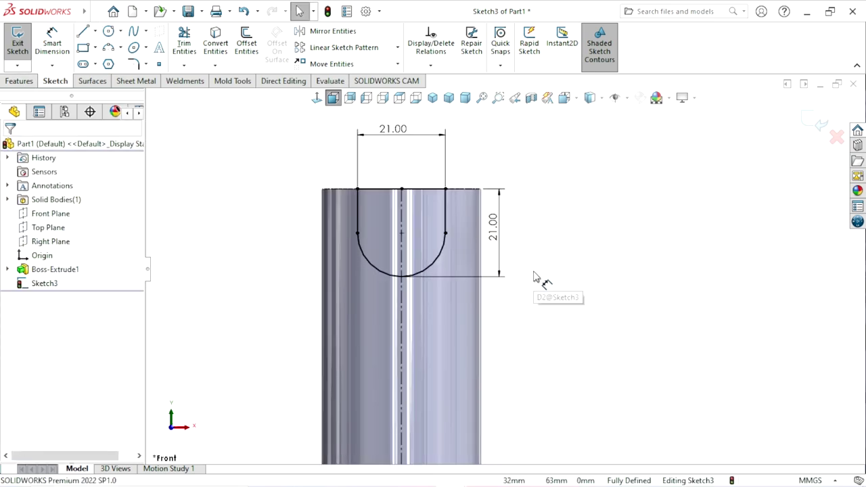
Cut the slot sketch Through All – Both directions and orbit to inspect the slot.
click(19, 81)
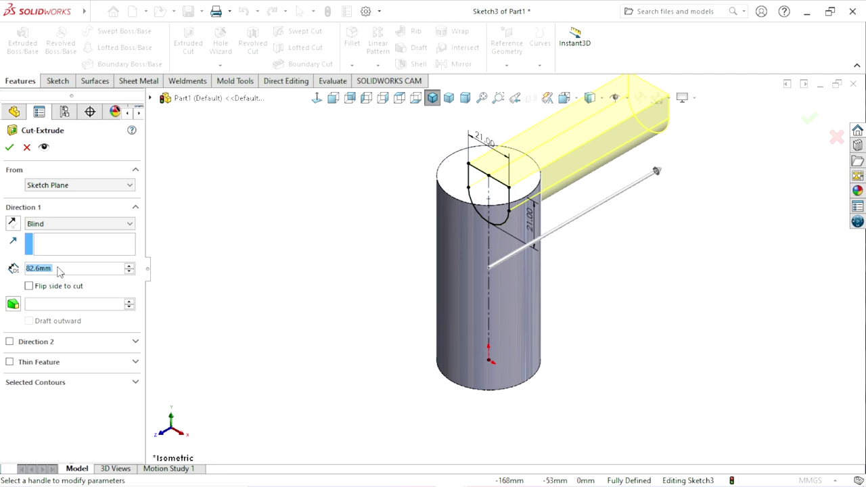
click(69, 224)
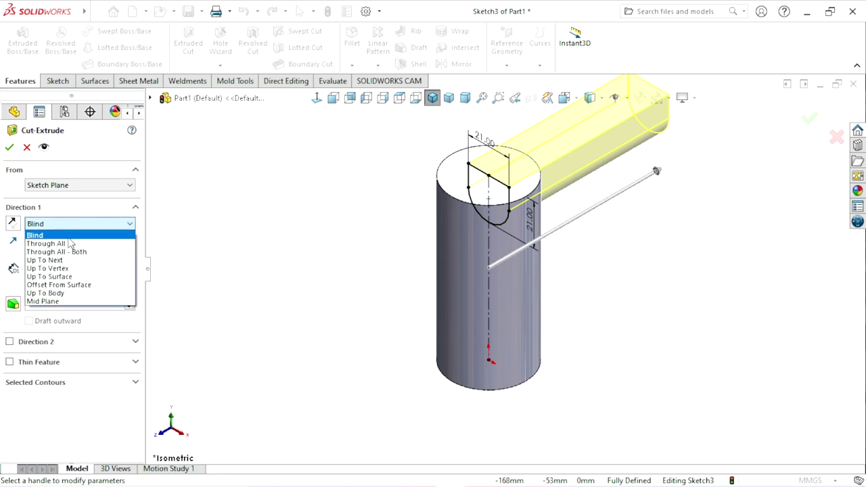
click(67, 253)
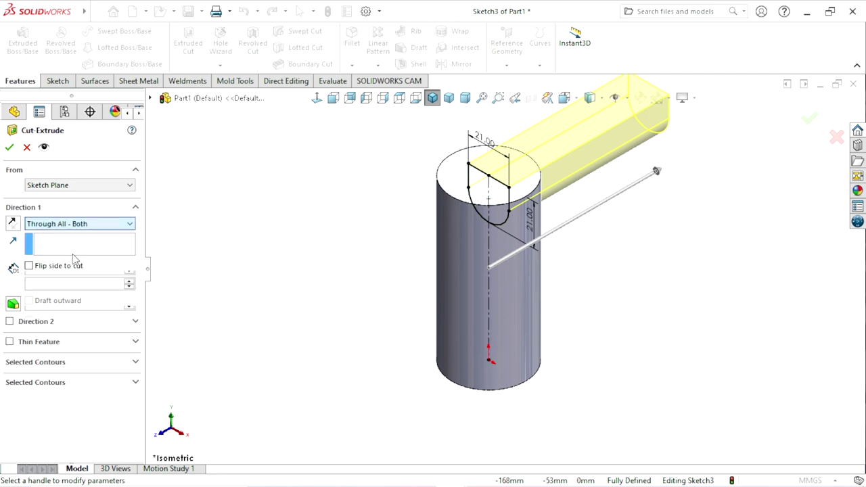
click(9, 146)
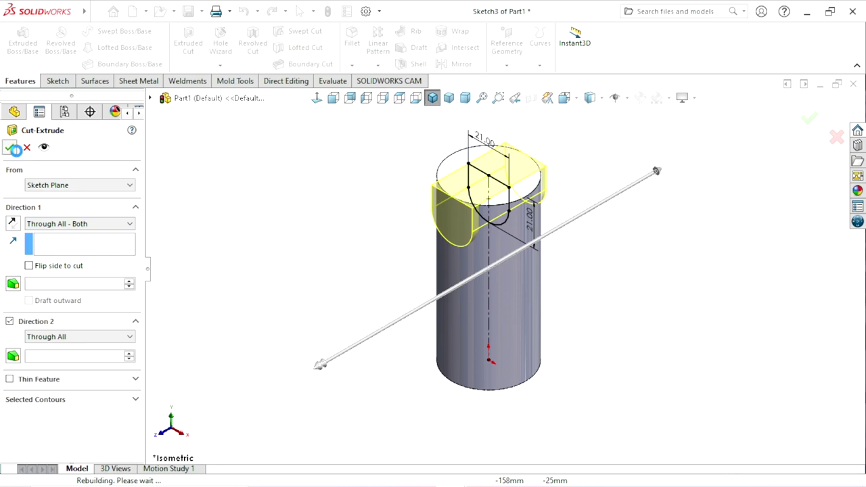
click(264, 249)
mouse_move(660, 290)
middle_down()
mouse_move(495, 270)
mouse_move(573, 199)
mouse_move(486, 265)
mouse_move(528, 304)
middle_up()
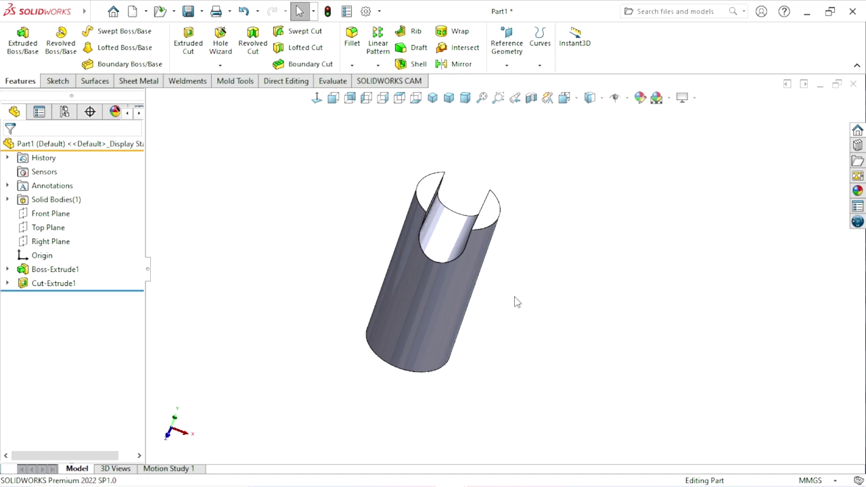
Start a sketch on the Front Plane and select the slot's curved bottom and side edges.
scroll(441, 332, up, 3)
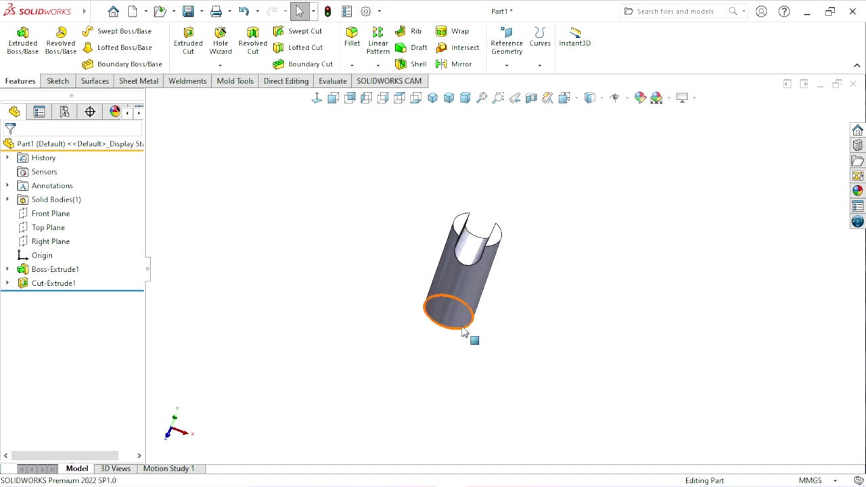
scroll(448, 335, down, 3)
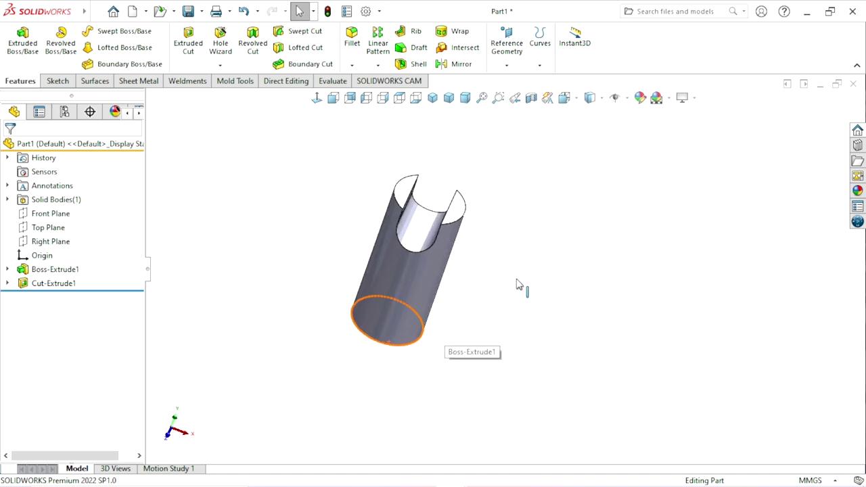
click(53, 215)
click(55, 188)
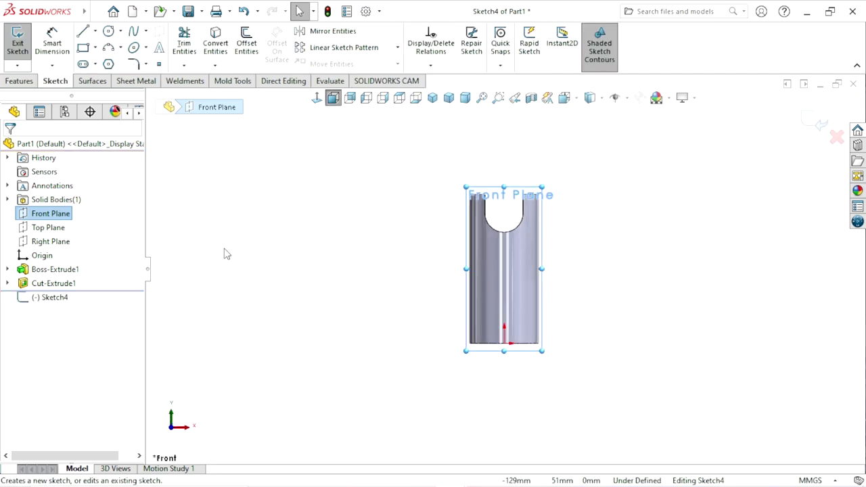
scroll(582, 233, down, 4)
key(Escape)
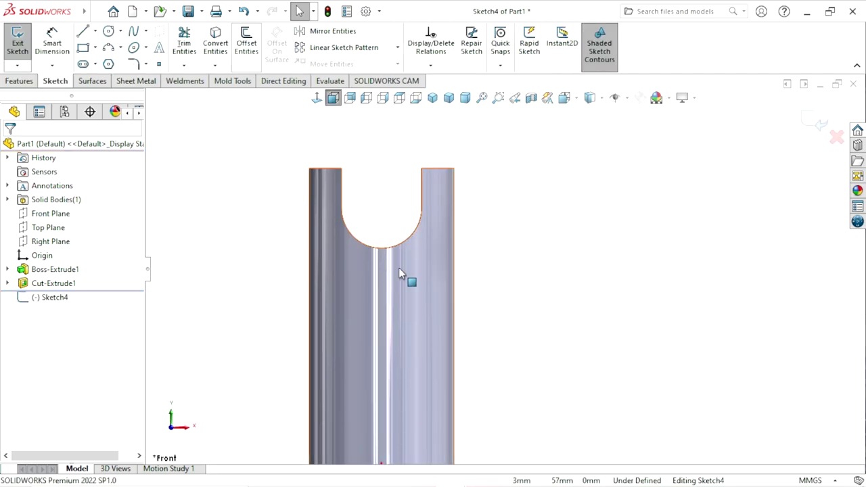
click(388, 250)
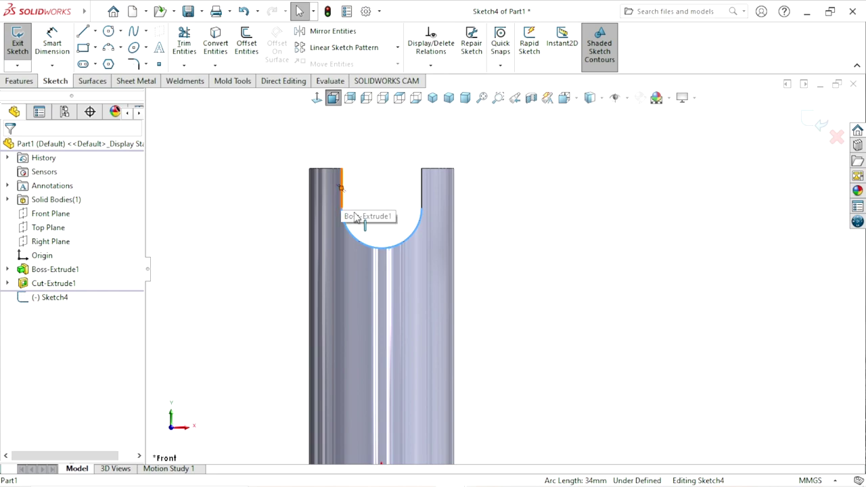
click(423, 191)
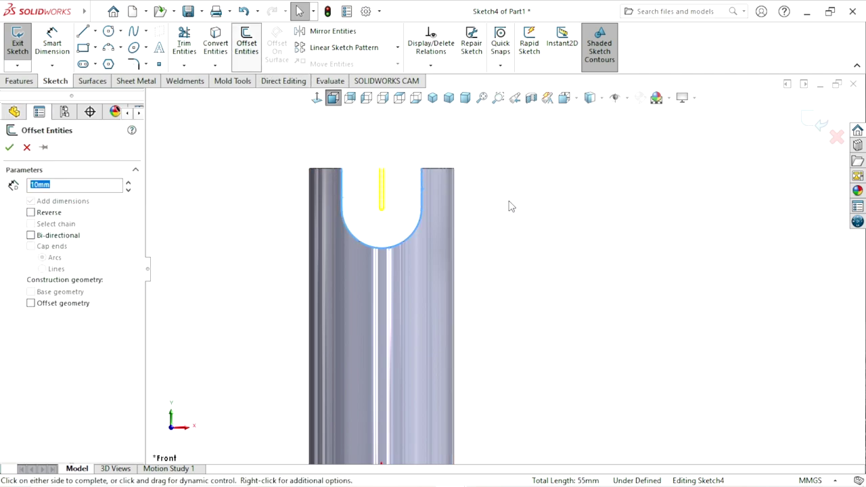
Offset the slot edges 5 mm outward with Reverse checked.
click(31, 212)
text(5)
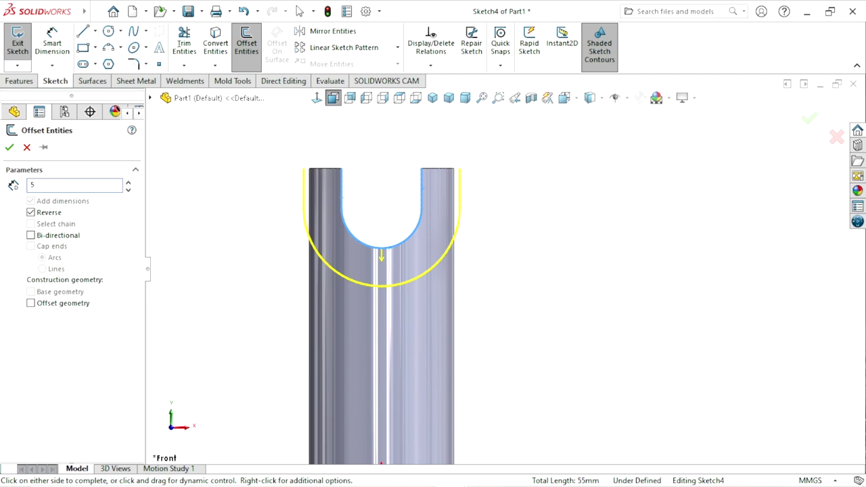
key(Return)
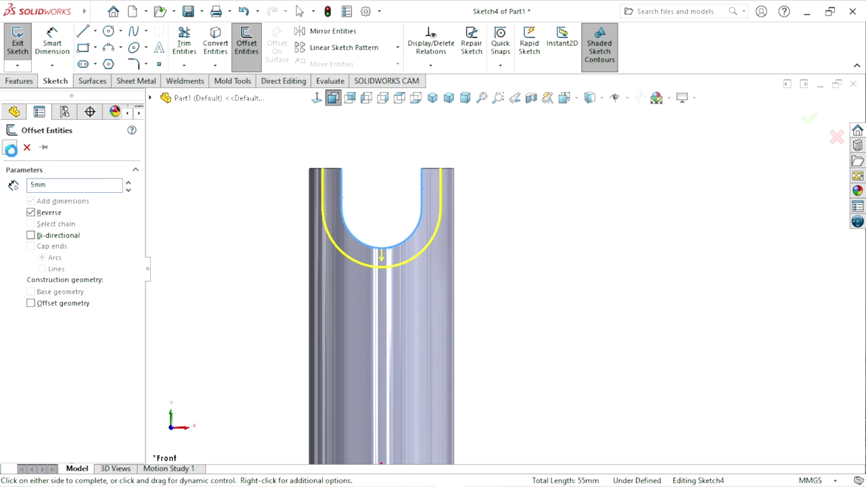
click(9, 147)
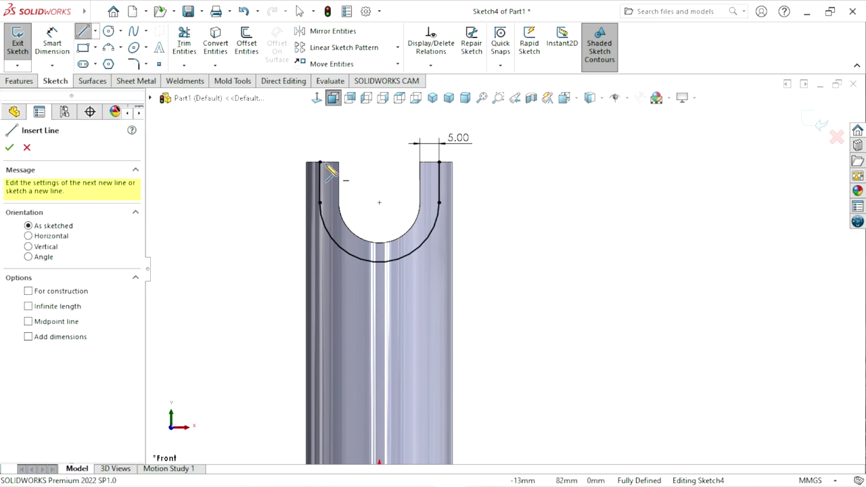
scroll(335, 166, down, 2)
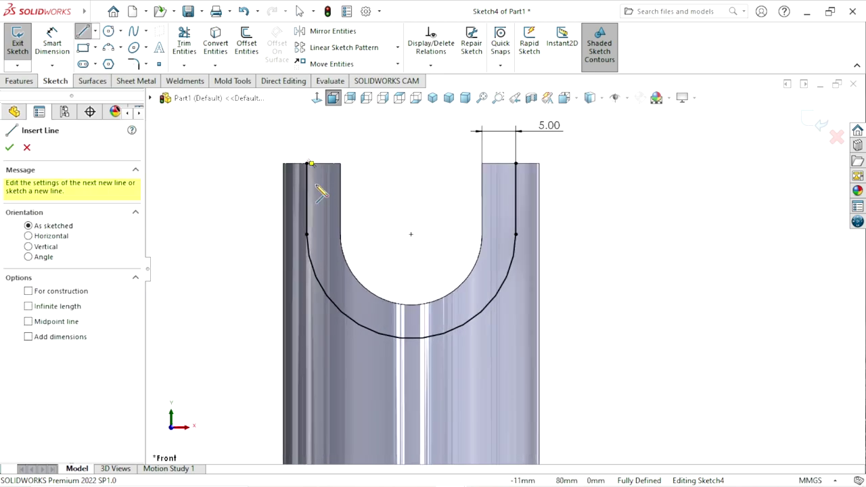
scroll(313, 172, down, 3)
Close the groove outline with a horizontal line across the top.
click(293, 182)
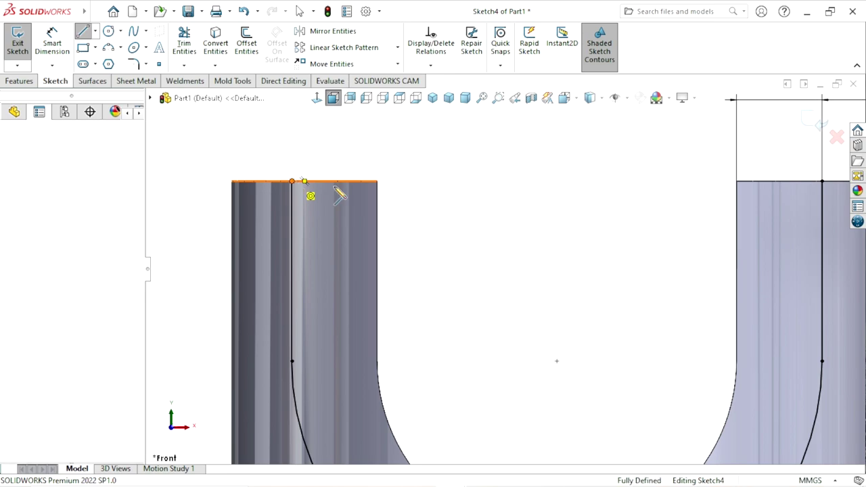
scroll(315, 187, up, 5)
scroll(649, 258, down, 2)
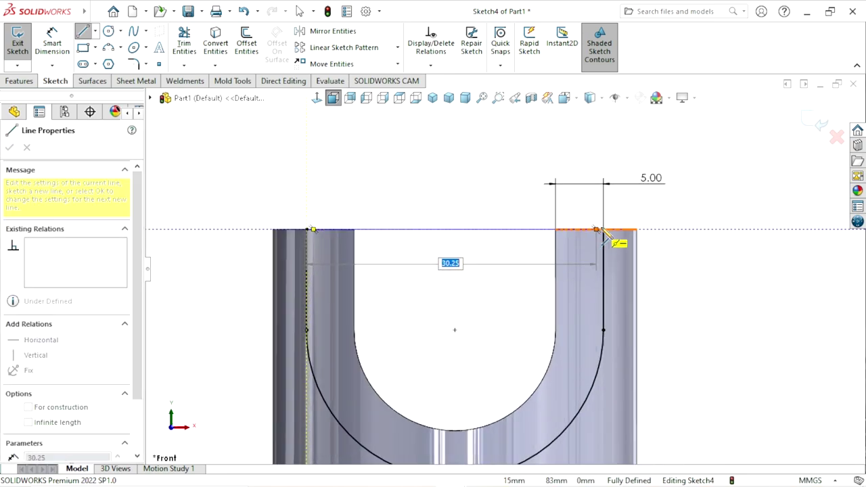
double_click(607, 237)
right_click(460, 178)
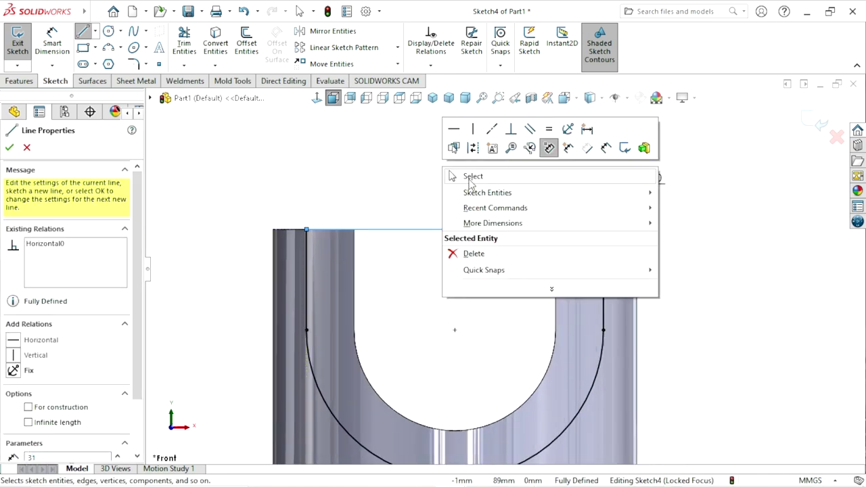
click(452, 176)
scroll(440, 332, up, 5)
scroll(535, 312, down, 2)
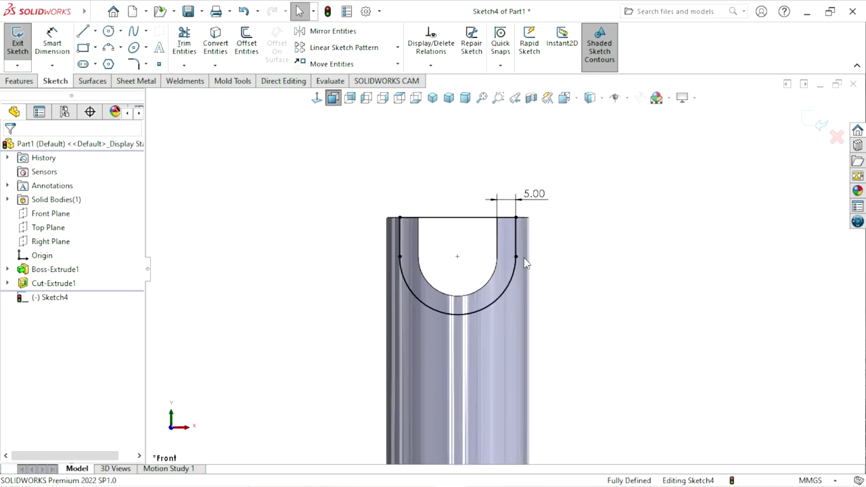
click(20, 85)
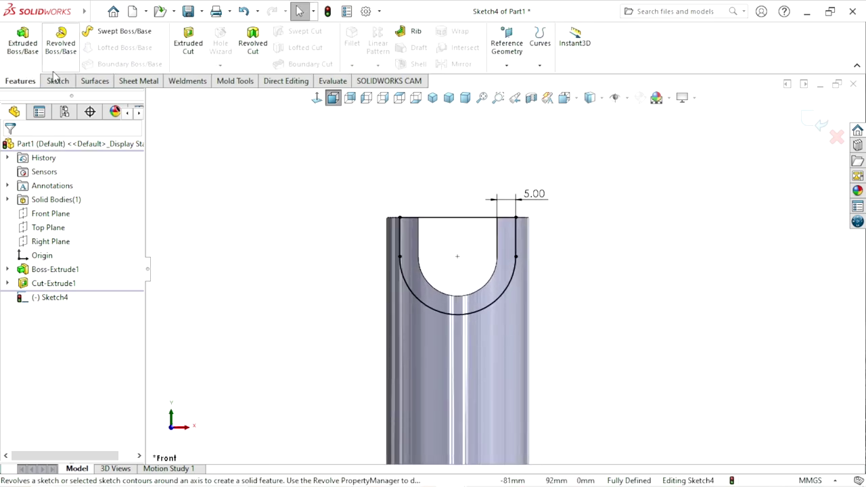
Start an extruded cut from the groove sketch with the start condition left at Sketch Plane.
click(189, 42)
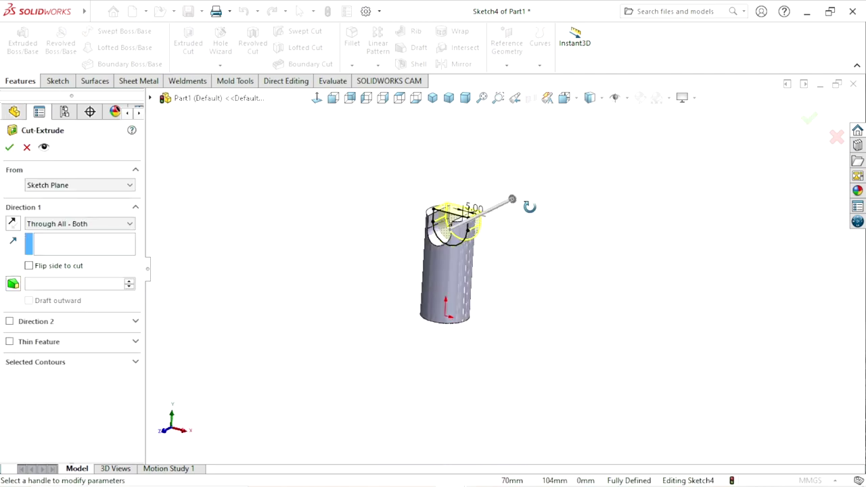
middle_drag(474, 304, 513, 235)
scroll(512, 235, down, 5)
scroll(482, 242, down, 2)
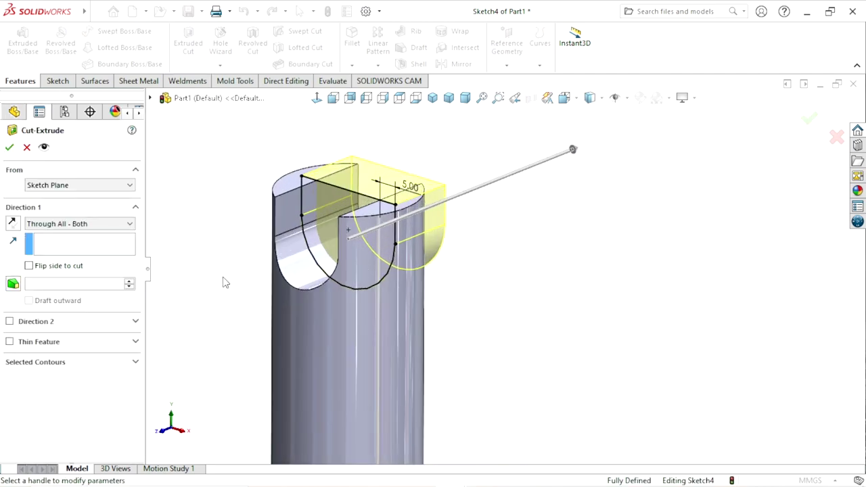
click(79, 187)
click(62, 223)
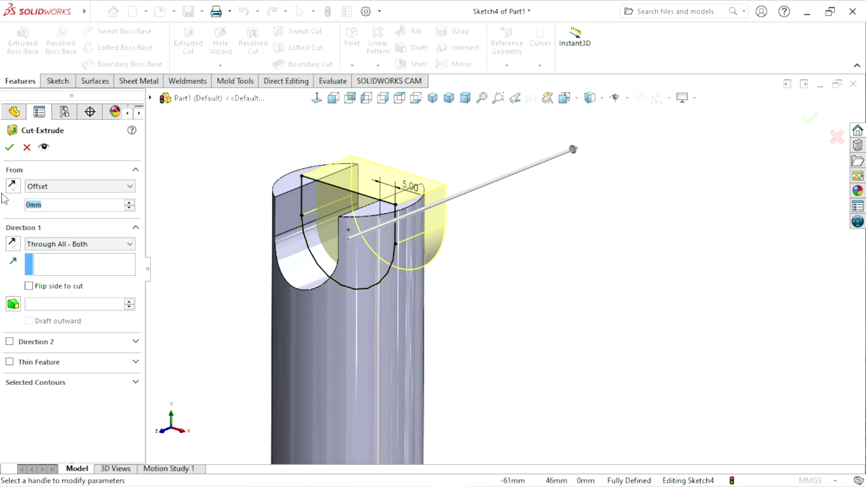
click(68, 185)
click(76, 197)
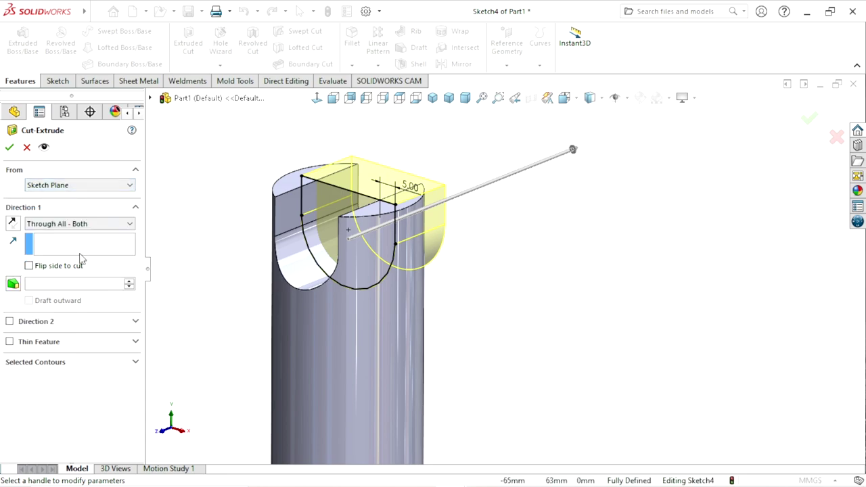
Set the cut to Mid Plane with an 8 mm depth and confirm it.
click(76, 224)
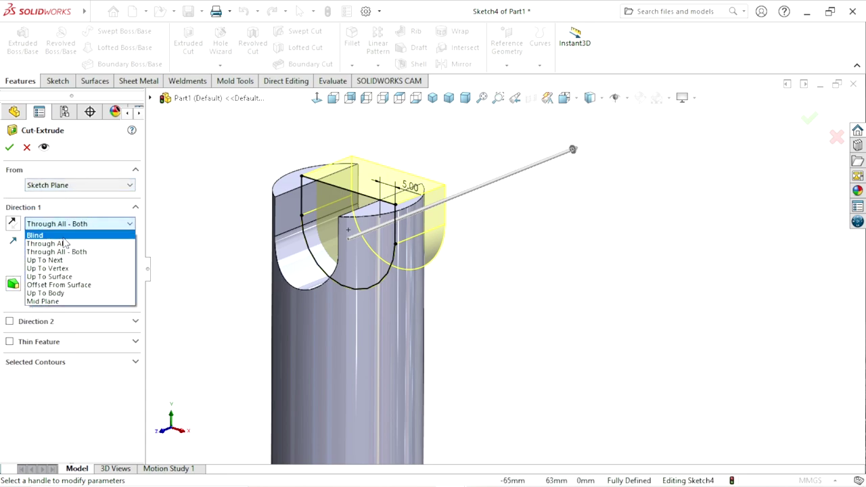
click(53, 302)
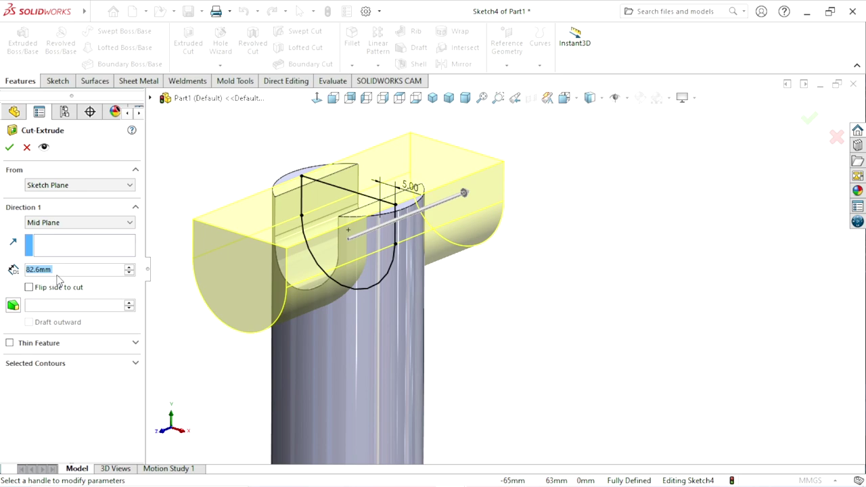
click(74, 270)
text(8)
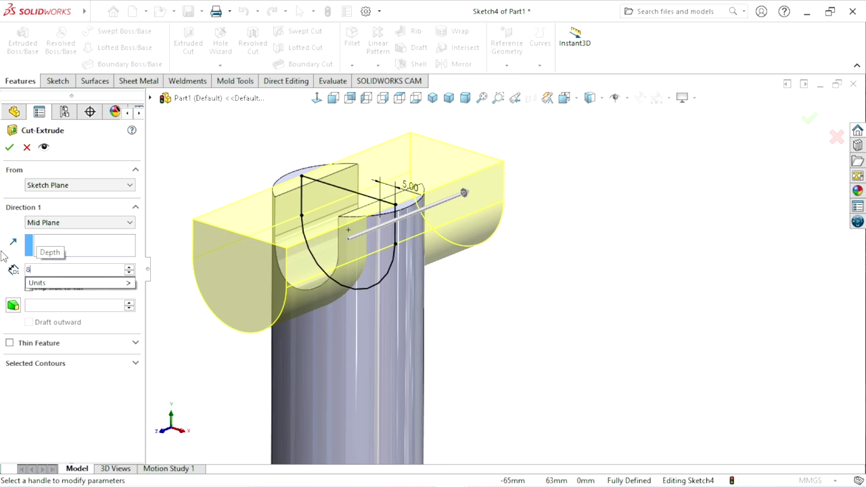
key(Return)
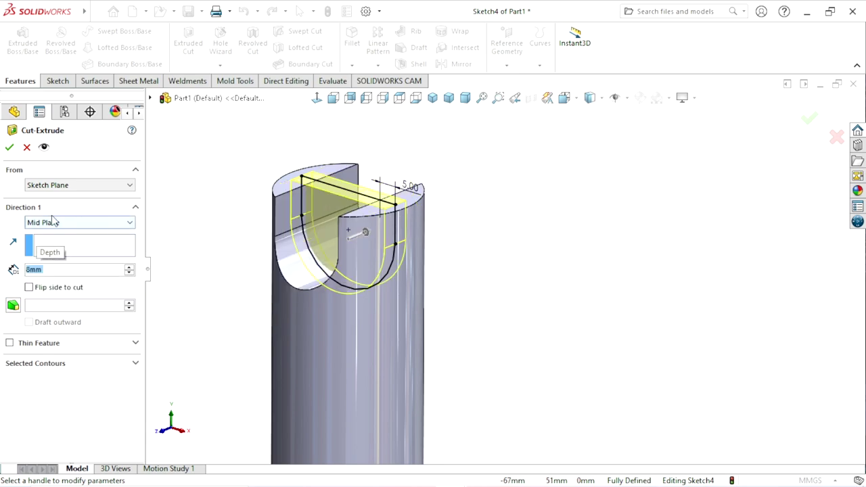
click(9, 147)
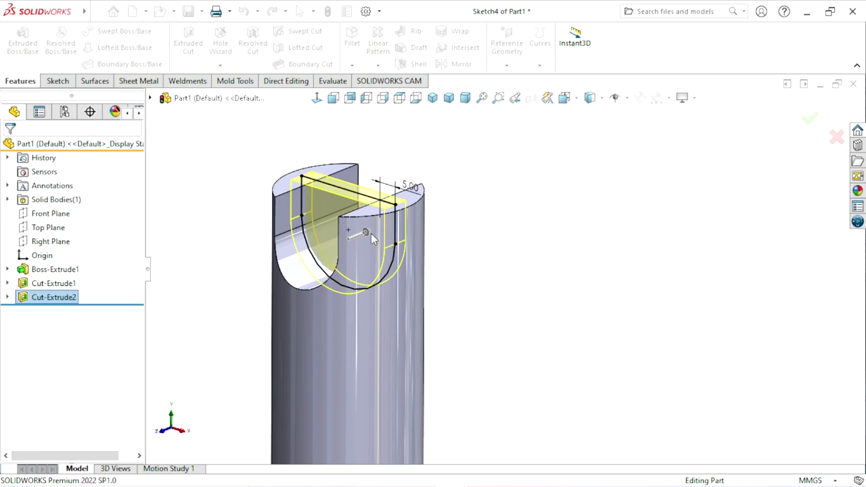
mouse_move(488, 207)
middle_down()
mouse_move(543, 292)
mouse_move(444, 314)
middle_up()
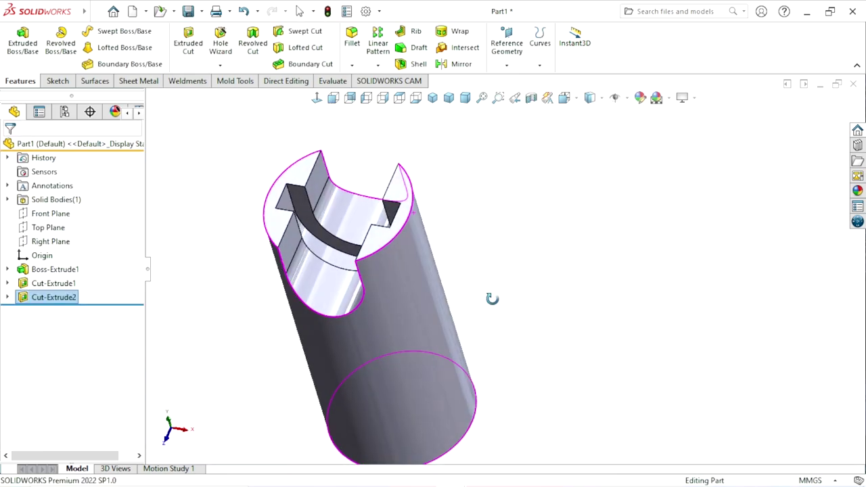
click(534, 305)
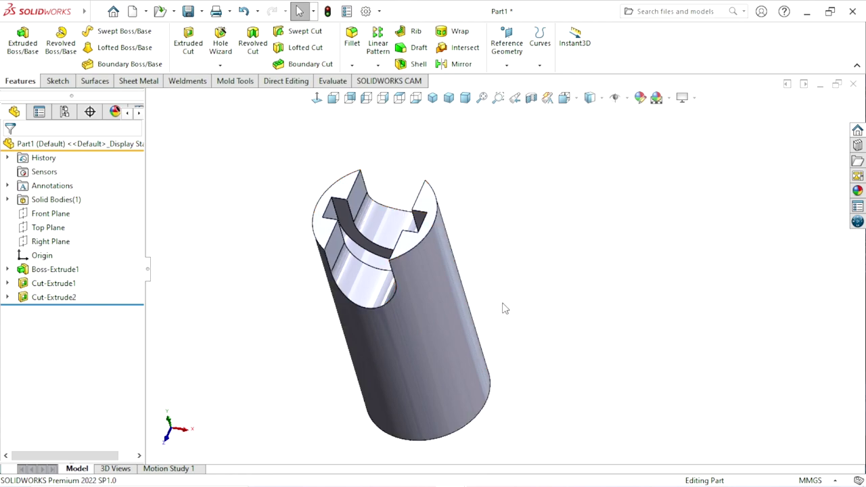
mouse_move(503, 306)
middle_down()
mouse_move(525, 267)
mouse_move(517, 267)
middle_up()
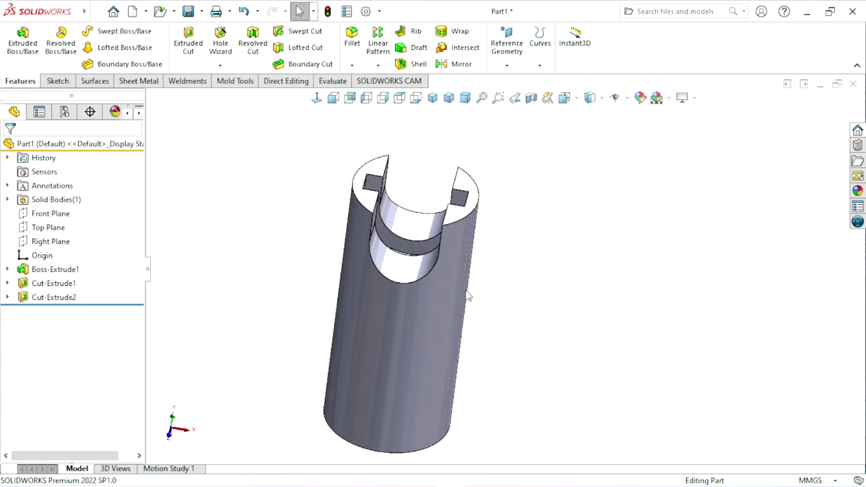
mouse_move(507, 293)
middle_down()
mouse_move(502, 185)
mouse_move(472, 291)
middle_up()
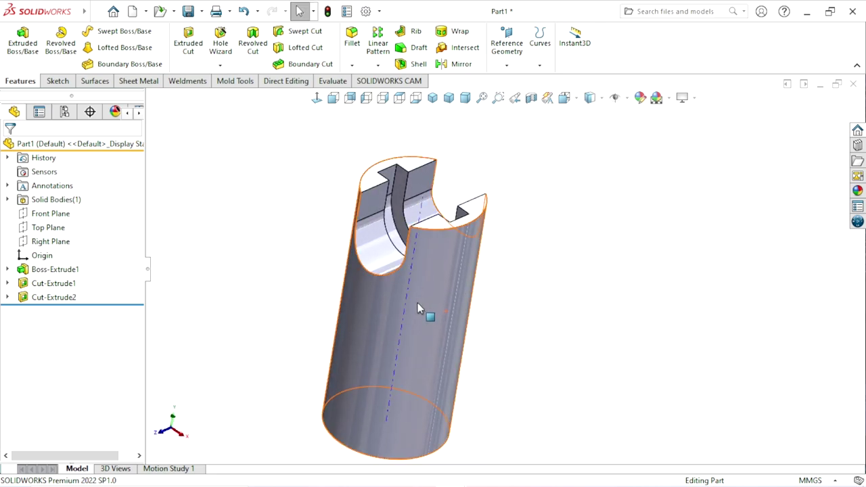
middle_drag(418, 304, 558, 256)
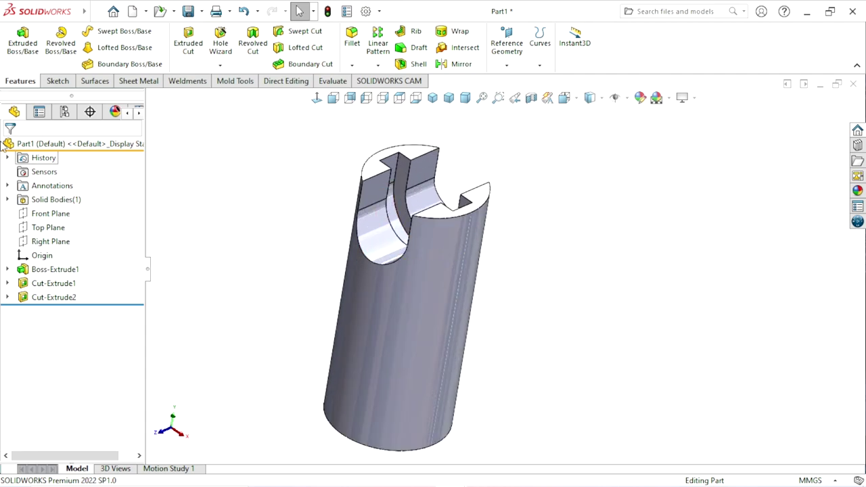
Start a Front Plane sketch and draw a circle centred on the slot's arc centre.
click(48, 214)
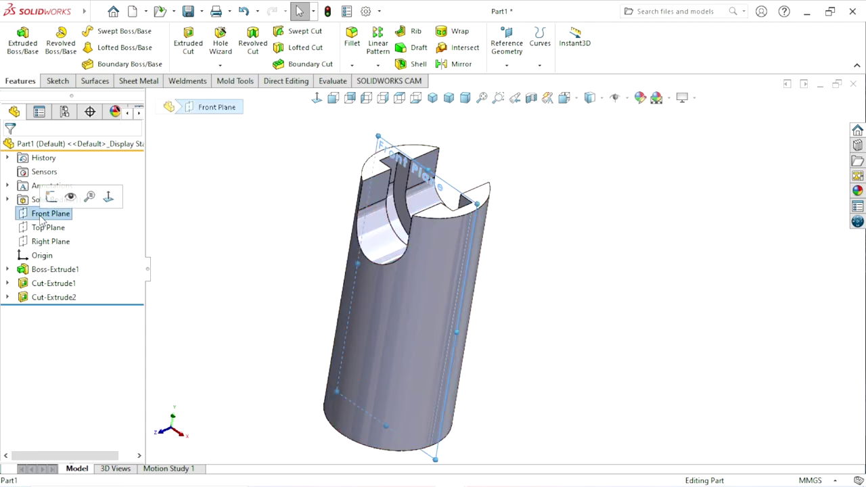
click(51, 197)
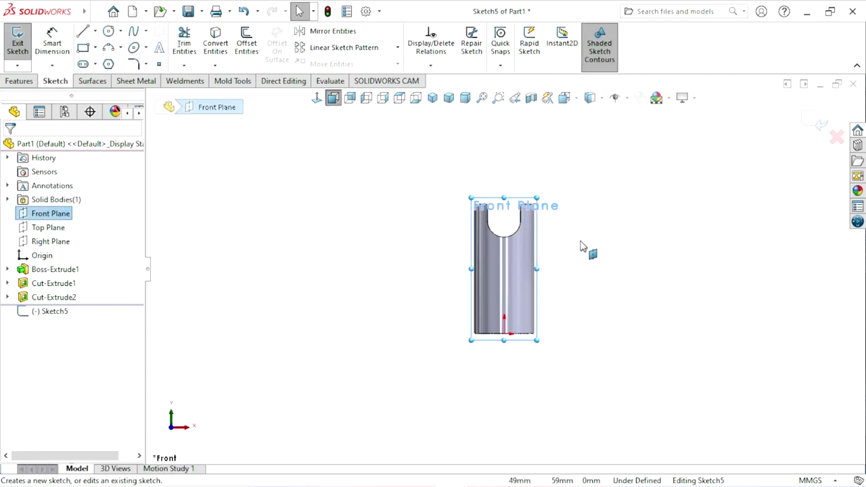
click(108, 31)
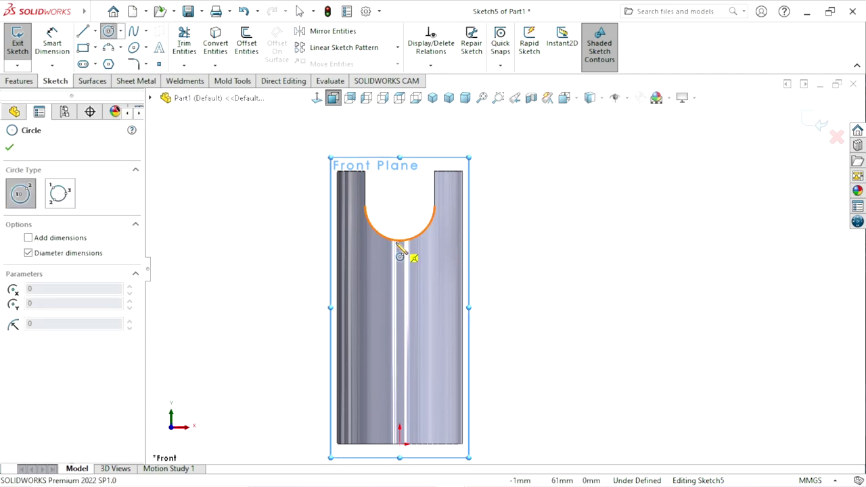
click(399, 206)
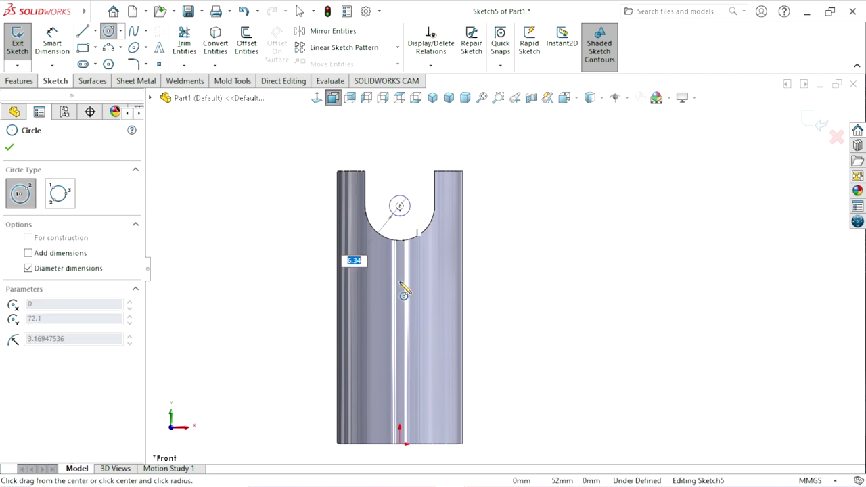
click(405, 288)
right_click(499, 248)
click(528, 234)
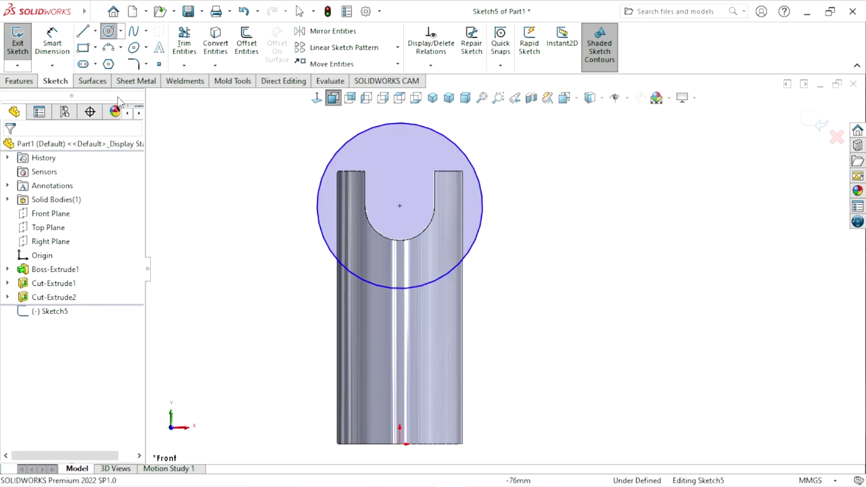
Dimension the circle's diameter to 50 mm.
click(52, 42)
click(483, 218)
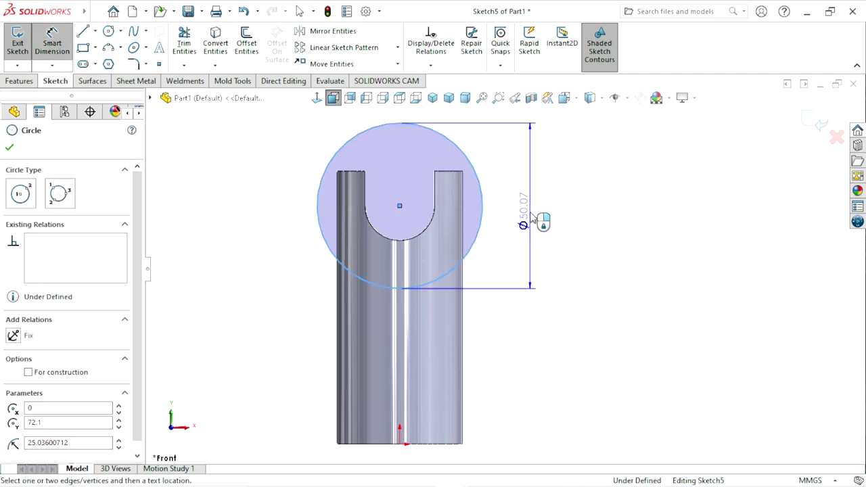
click(535, 216)
text(5)
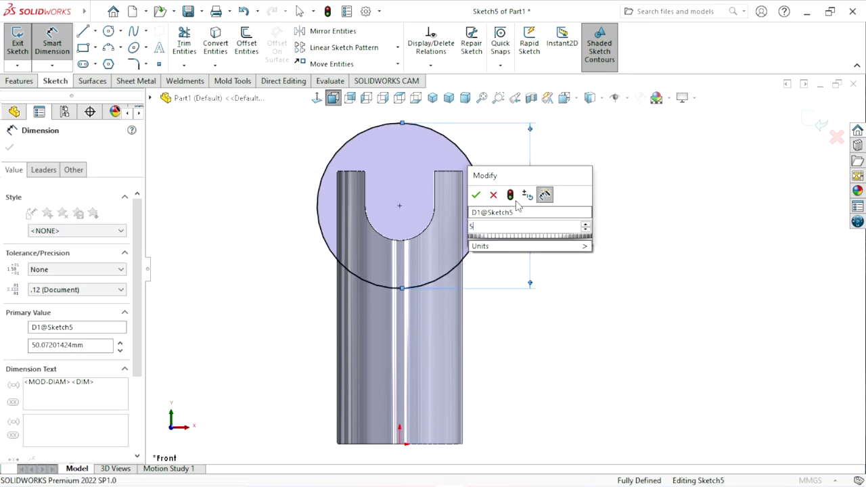
text(0)
key(Return)
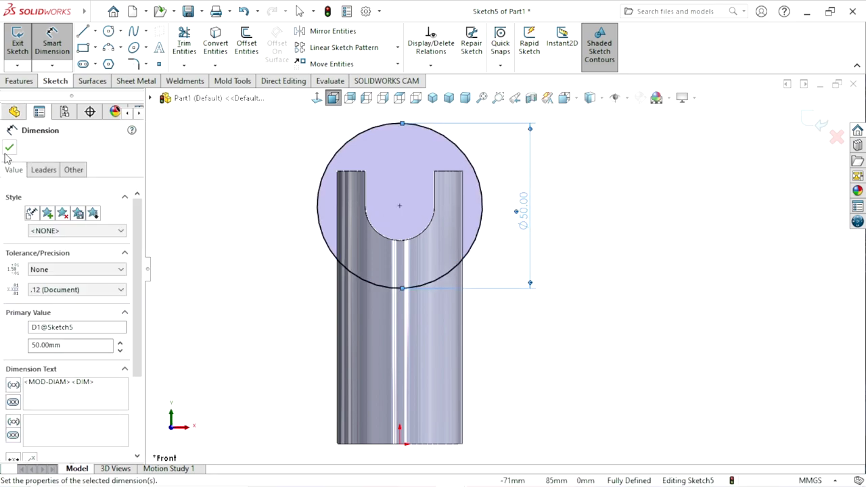
click(9, 149)
click(20, 81)
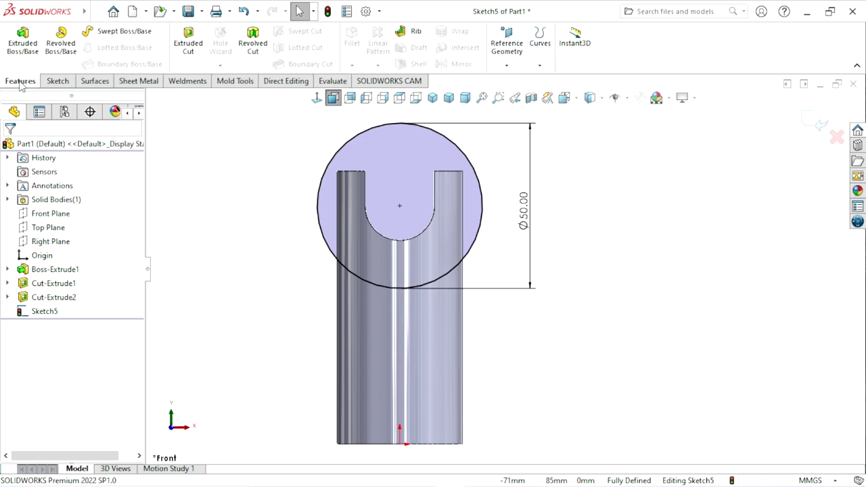
Begin a cut-extrude from the circle sketch starting at a 12.5 mm offset.
click(188, 40)
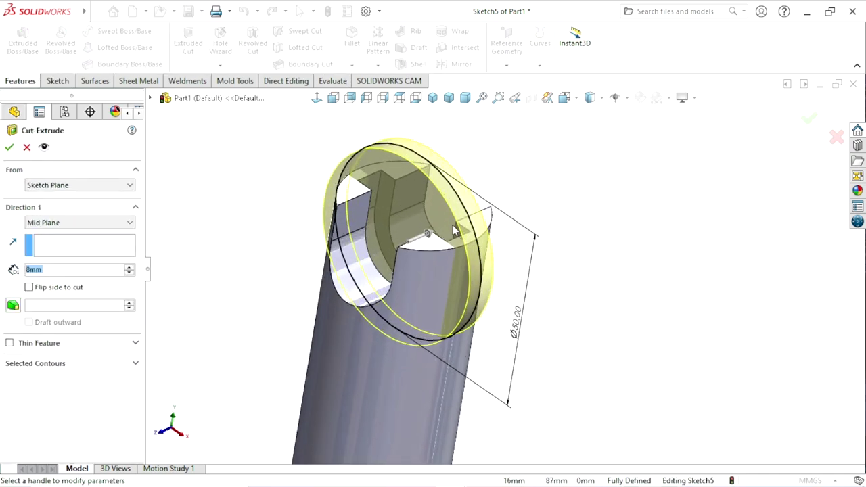
click(75, 223)
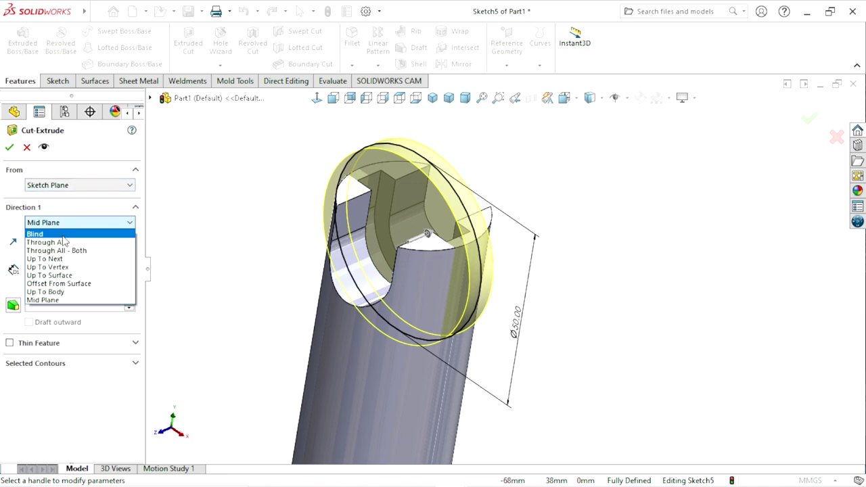
click(57, 235)
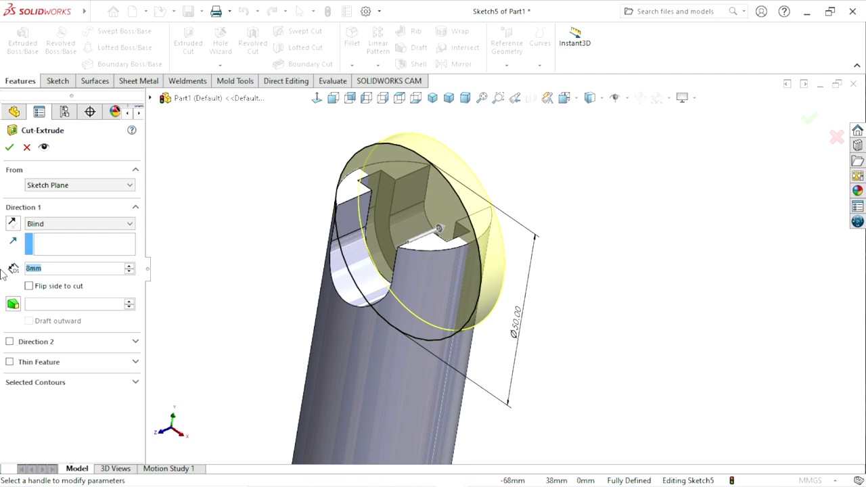
click(48, 185)
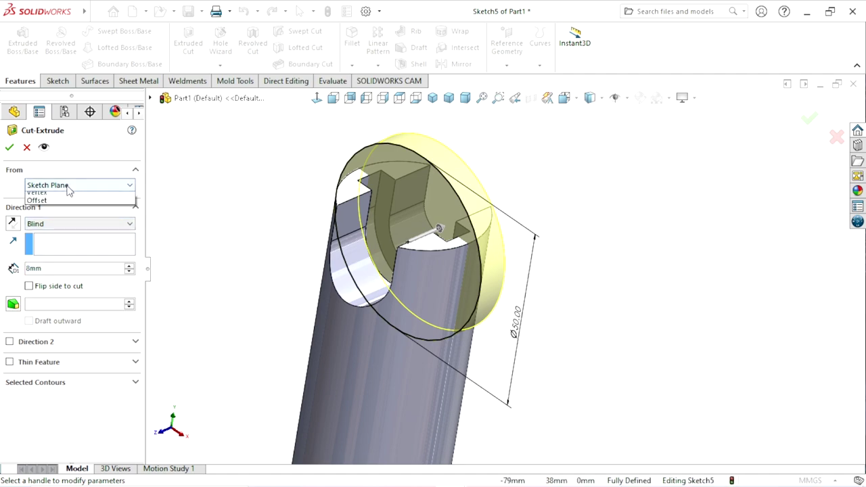
click(42, 221)
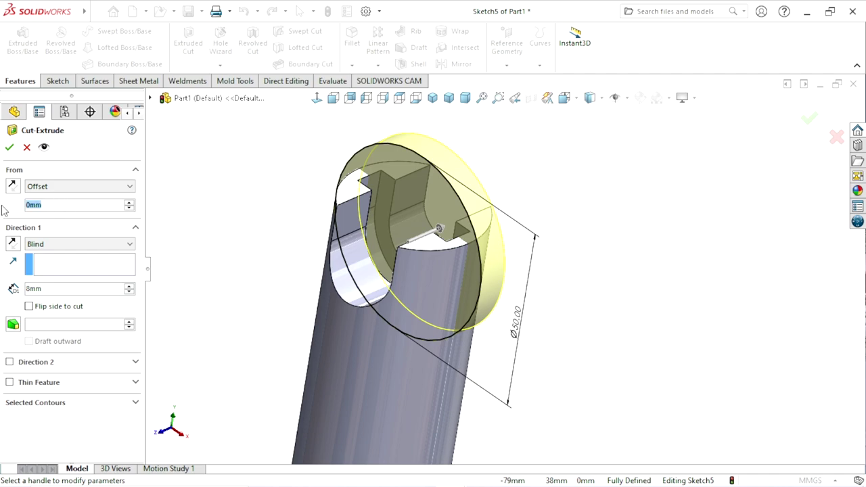
text(2.5)
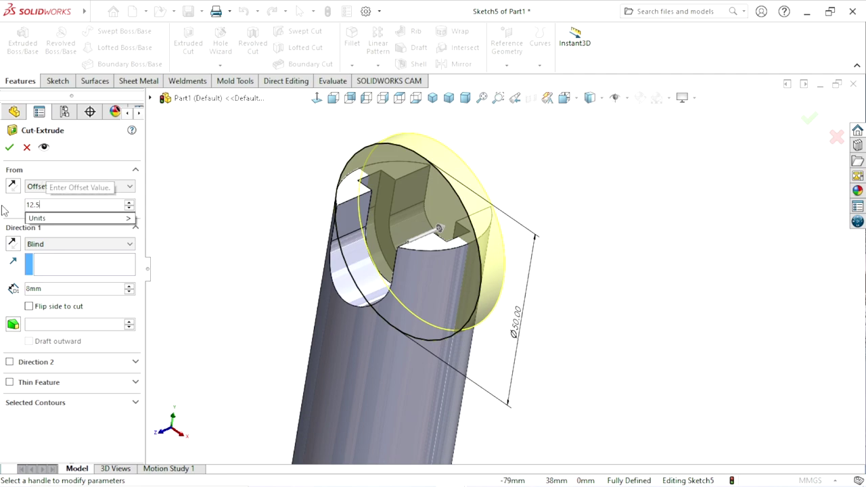
key(Return)
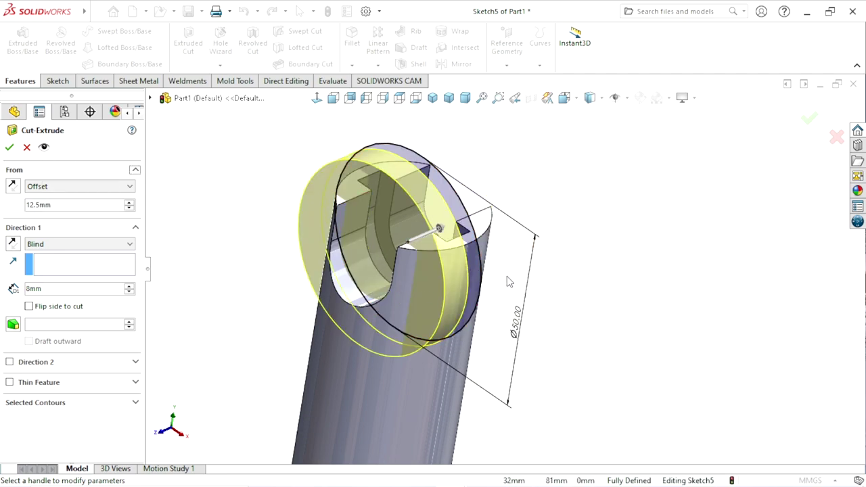
middle_drag(612, 278, 594, 298)
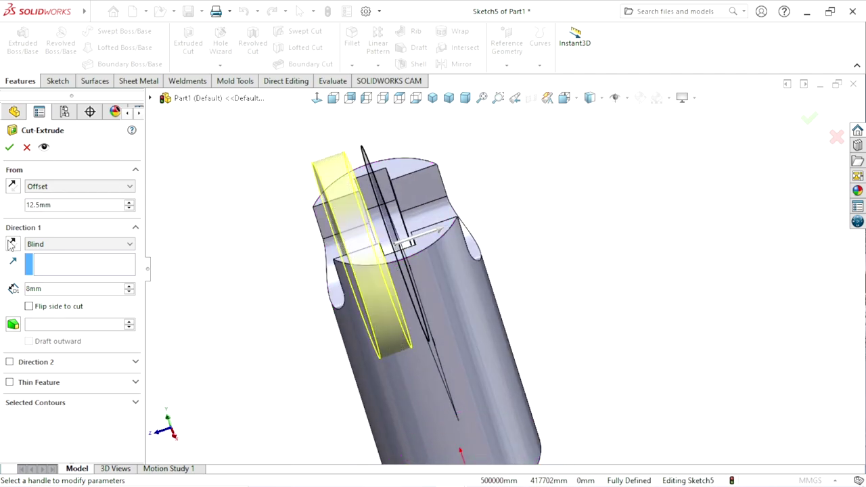
click(14, 191)
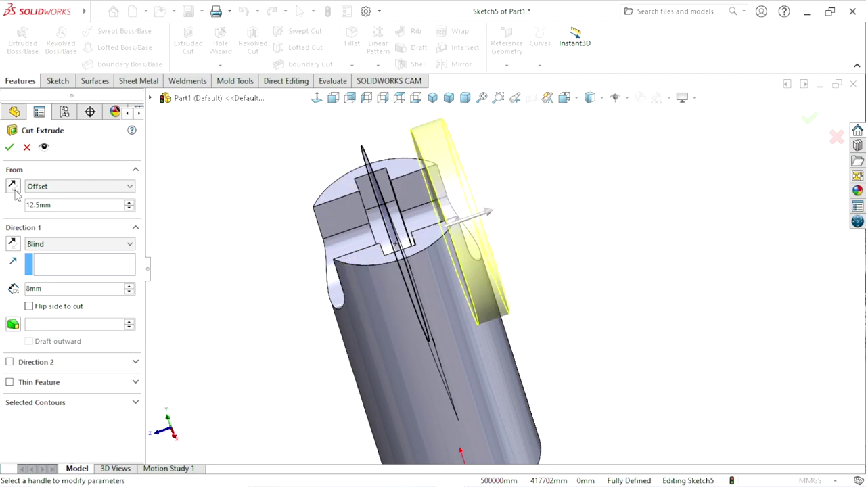
click(14, 192)
Make the cut Through All, flipping offset and cut directions to groove the slotted end.
click(59, 245)
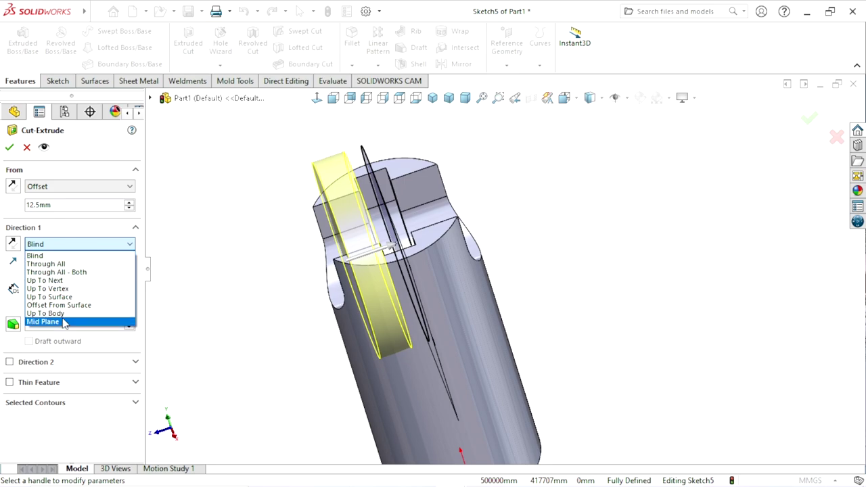
click(49, 264)
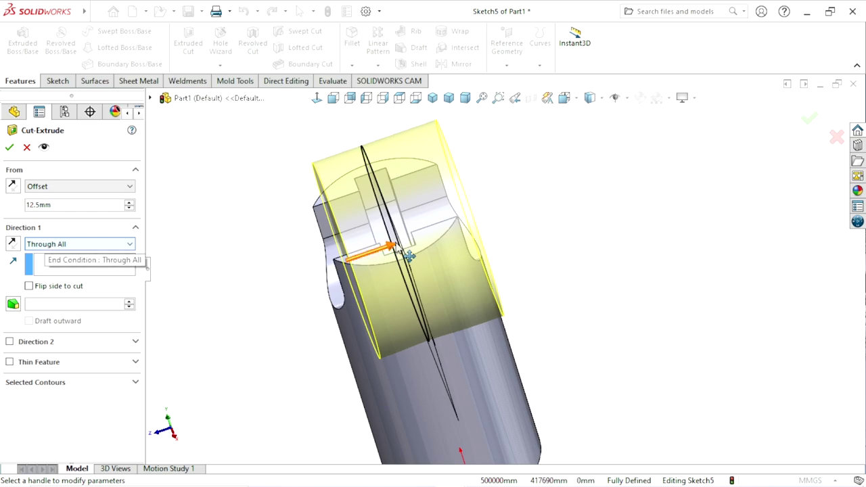
click(12, 188)
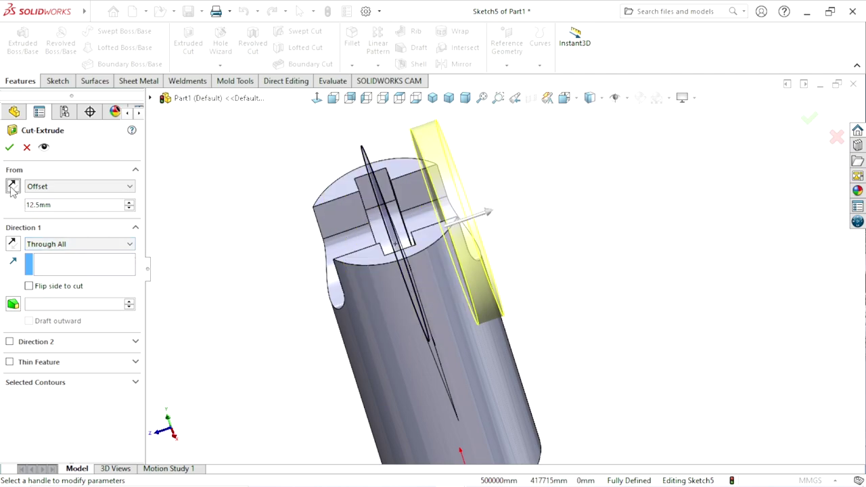
middle_drag(287, 267, 335, 195)
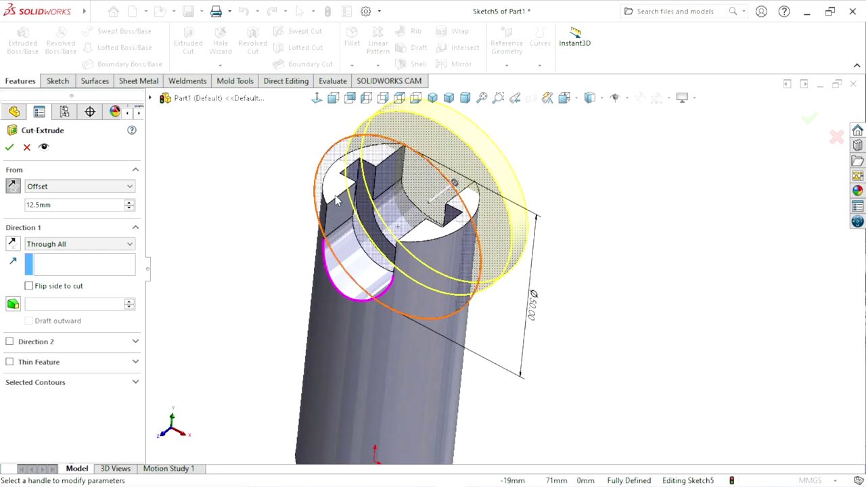
click(433, 98)
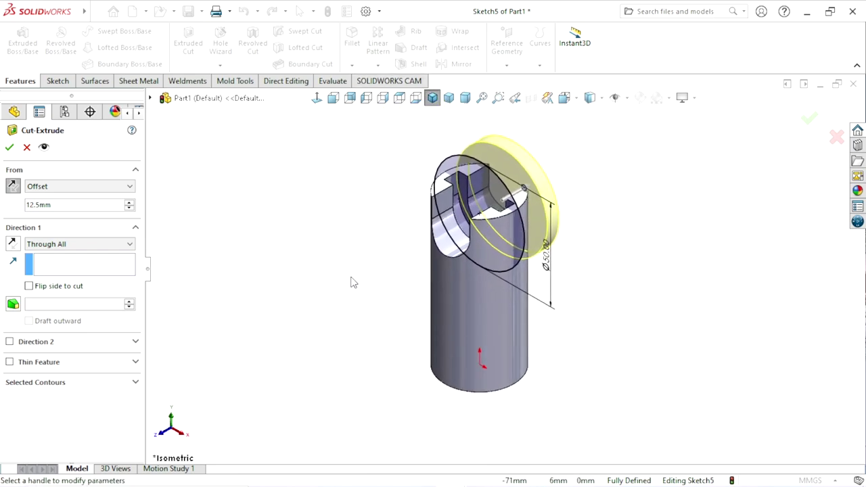
scroll(586, 236, down, 3)
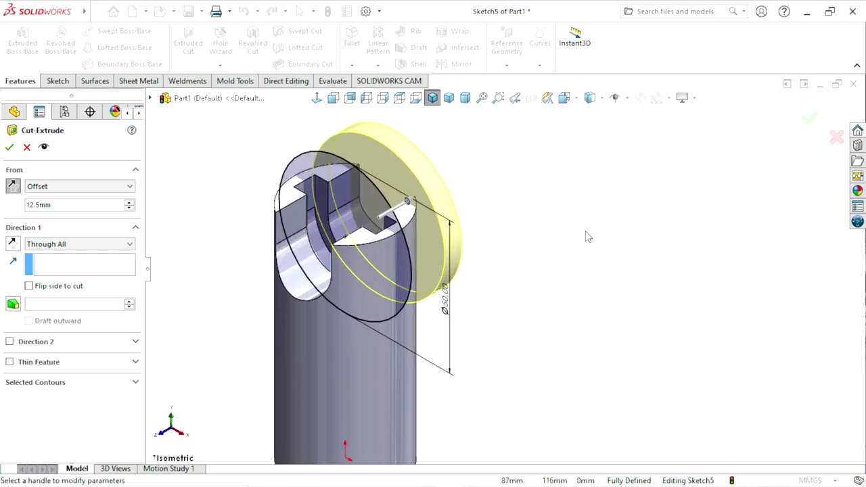
click(12, 243)
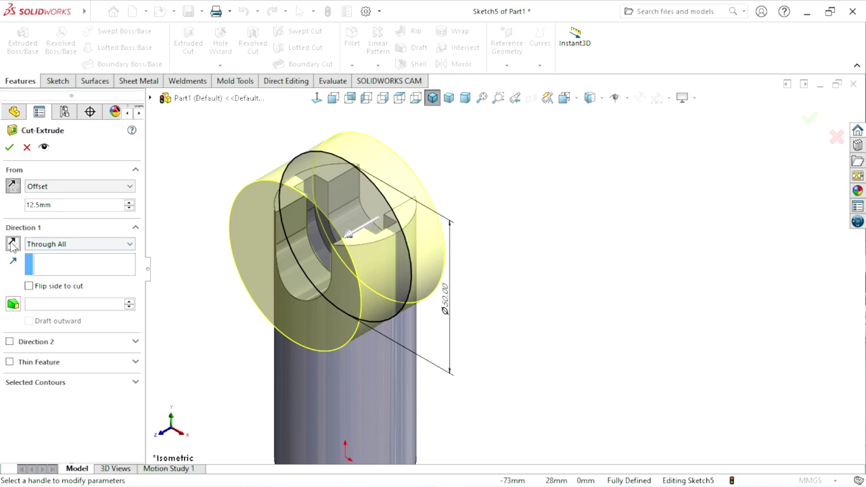
click(12, 187)
middle_drag(497, 219, 457, 224)
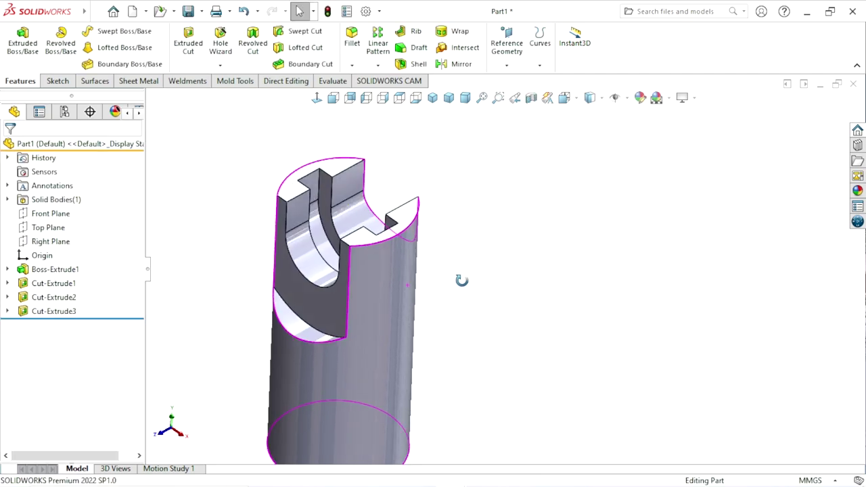
mouse_move(462, 280)
middle_down()
mouse_move(471, 215)
mouse_move(510, 185)
mouse_move(582, 237)
mouse_move(553, 231)
mouse_move(467, 242)
mouse_move(451, 311)
mouse_move(462, 325)
mouse_move(450, 329)
middle_up()
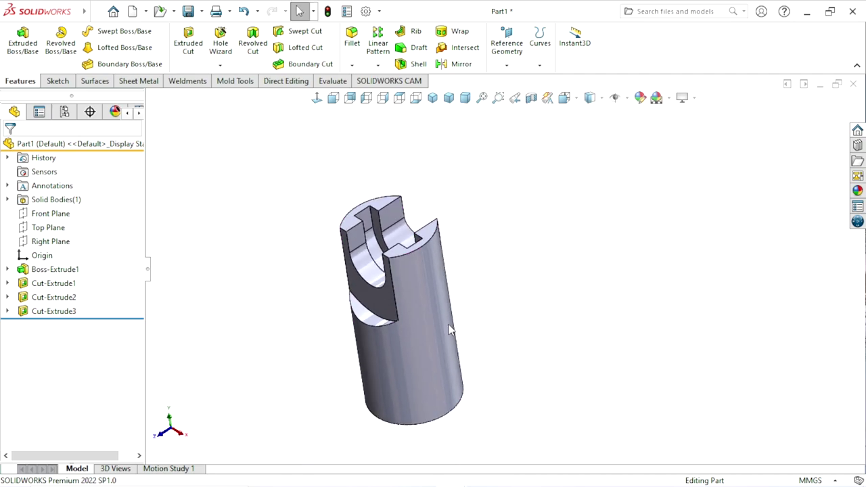
scroll(501, 293, down, 2)
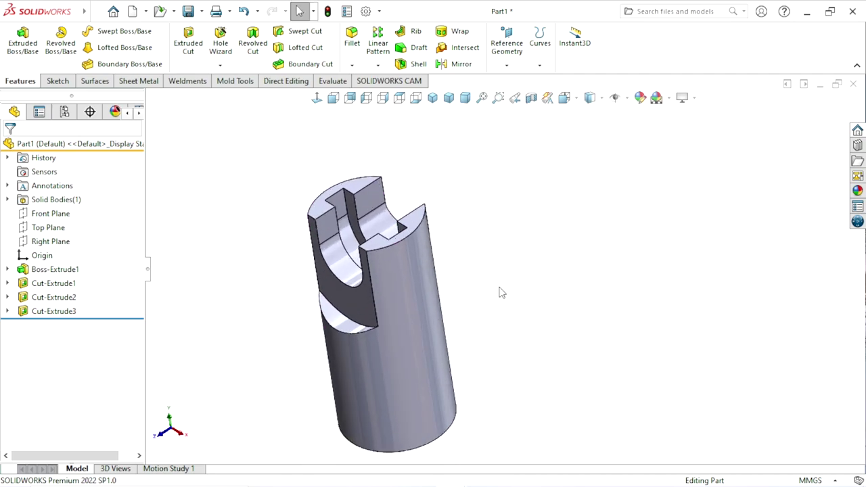
Mirror Cut-Extrude3 across the Front Plane.
click(457, 63)
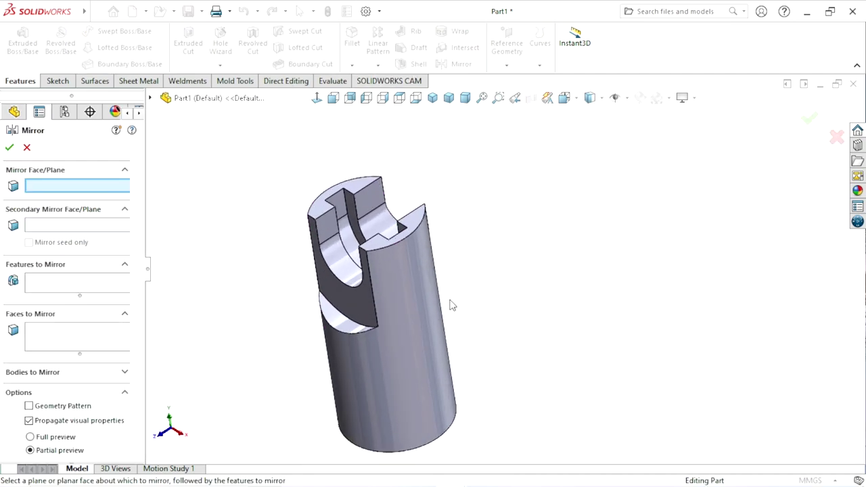
middle_drag(418, 313, 498, 262)
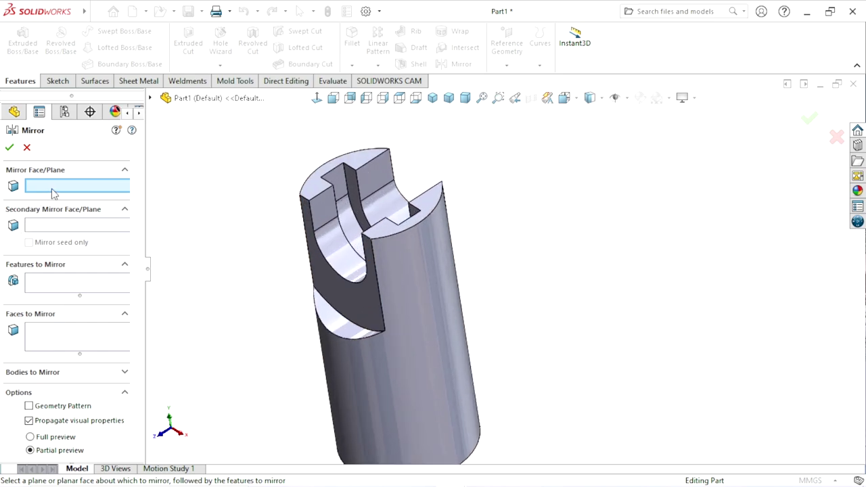
click(150, 98)
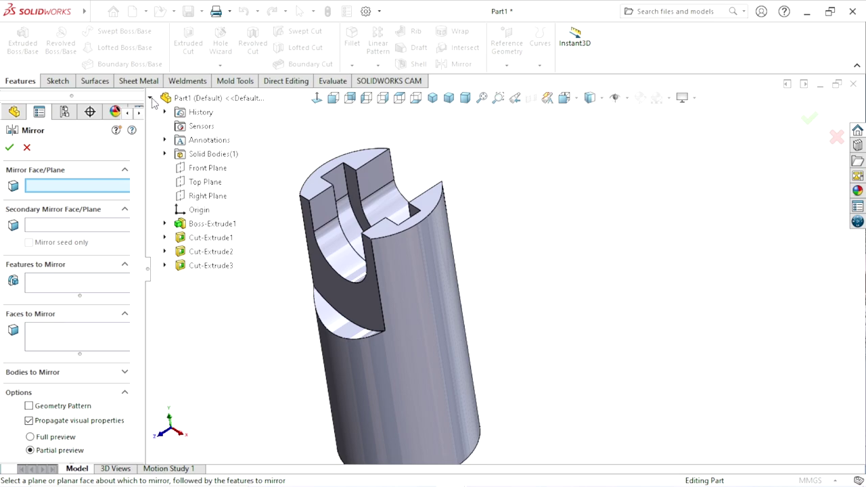
click(192, 169)
click(58, 292)
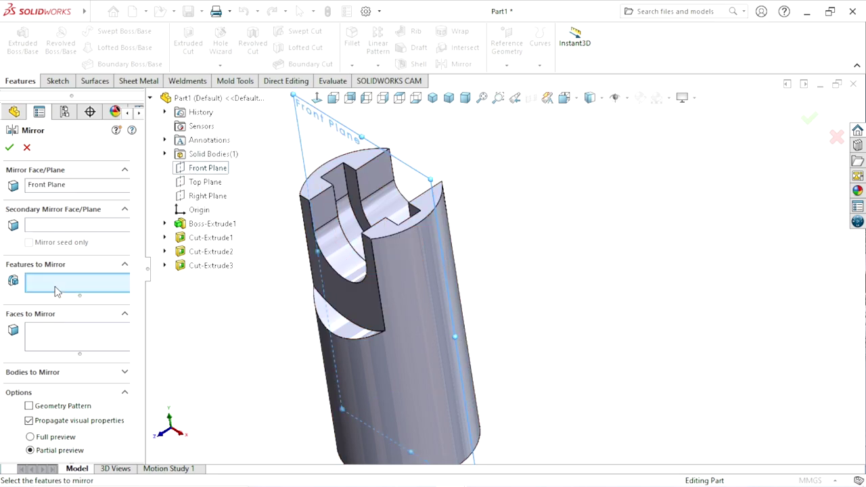
click(210, 265)
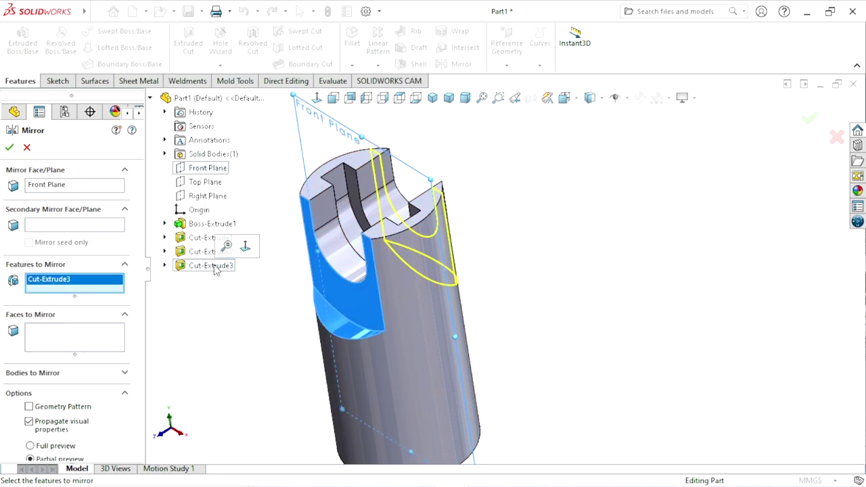
click(8, 148)
Orbit and zoom the part to inspect the mirrored grooves on the slotted end.
mouse_move(549, 276)
middle_down()
mouse_move(375, 288)
mouse_move(356, 352)
mouse_move(414, 306)
mouse_move(470, 197)
mouse_move(589, 266)
mouse_move(465, 243)
middle_up()
scroll(429, 305, up, 3)
scroll(532, 314, down, 3)
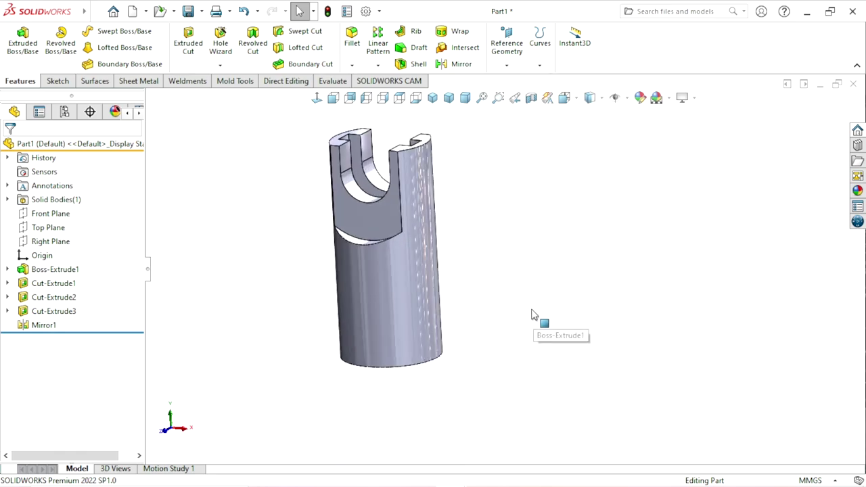
scroll(532, 314, down, 1)
scroll(492, 283, up, 2)
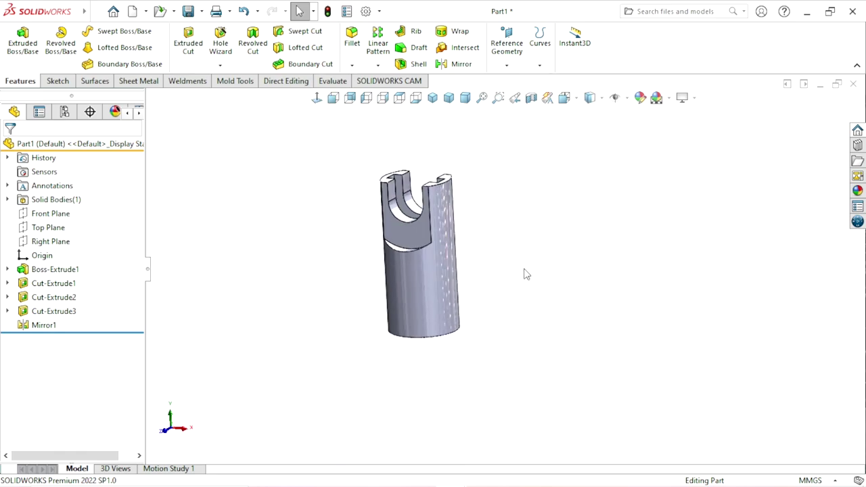
mouse_move(525, 273)
middle_down()
mouse_move(445, 149)
mouse_move(271, 271)
mouse_move(360, 298)
middle_up()
scroll(518, 269, up, 2)
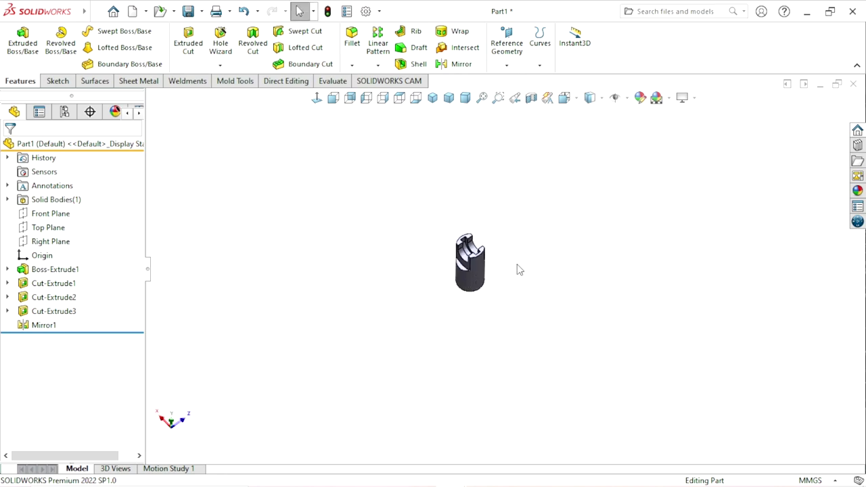
scroll(474, 276, down, 3)
middle_drag(488, 264, 517, 180)
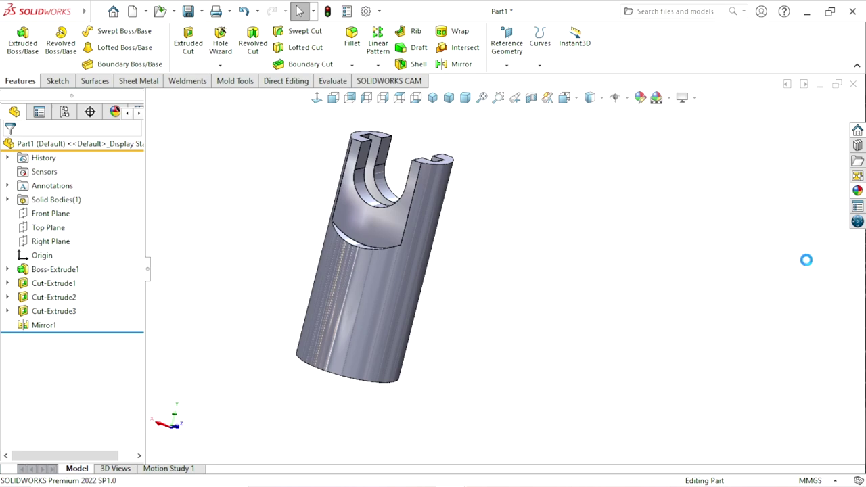
Apply Metal > Steel satin finish stainless steel to the part and switch to Front view.
double_click(730, 124)
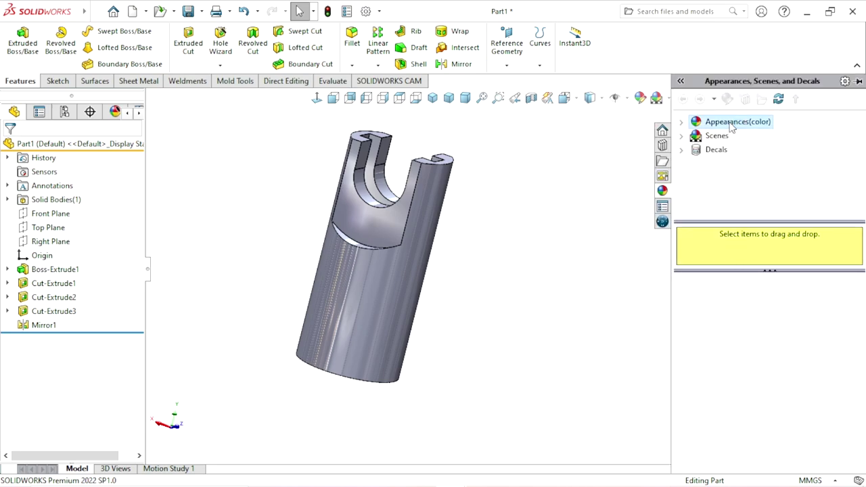
click(723, 151)
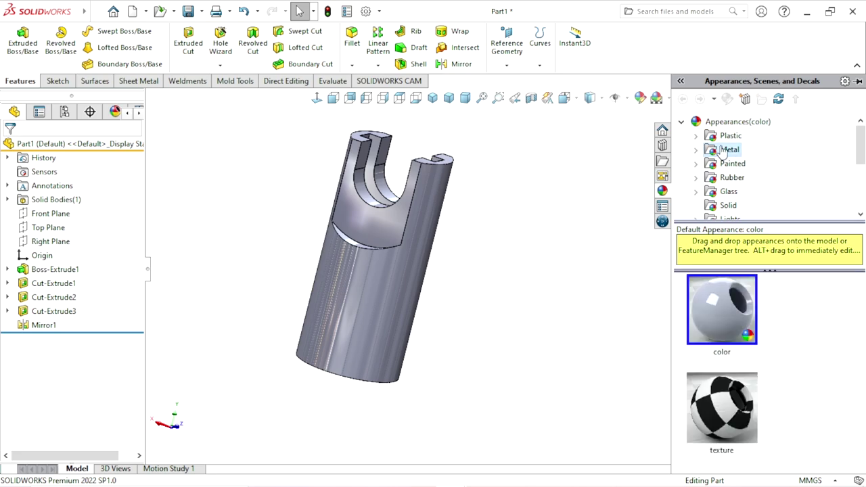
double_click(723, 150)
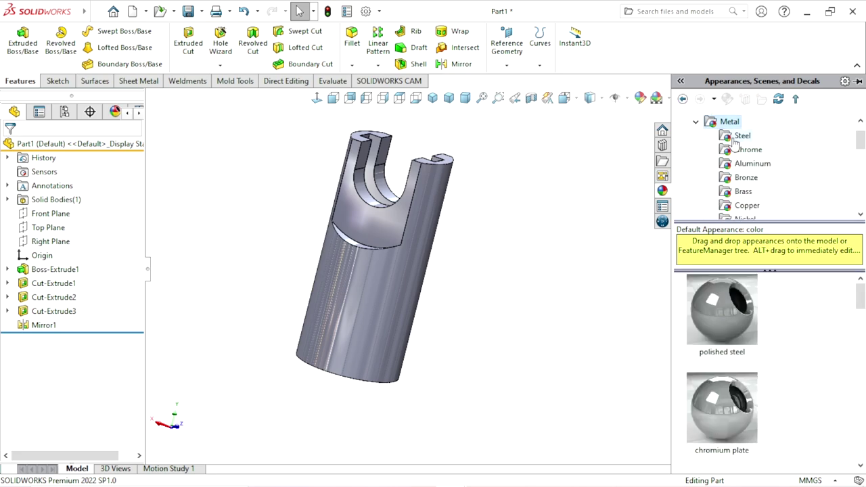
click(736, 140)
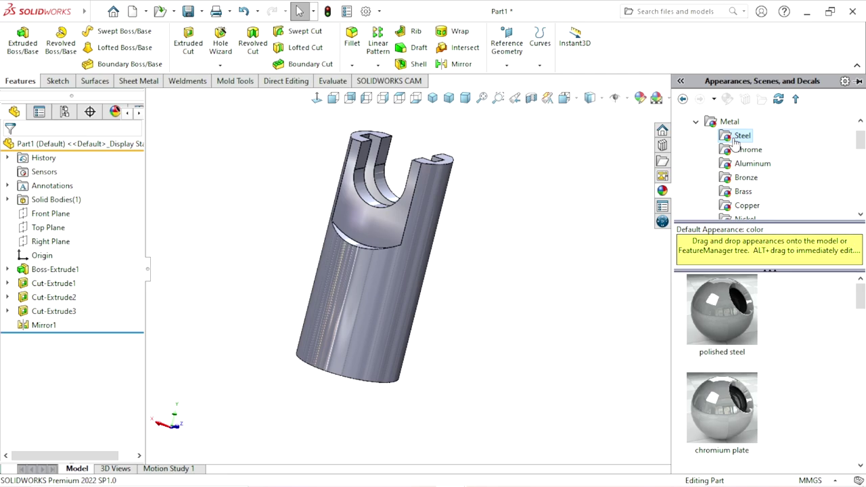
drag(861, 296, 861, 330)
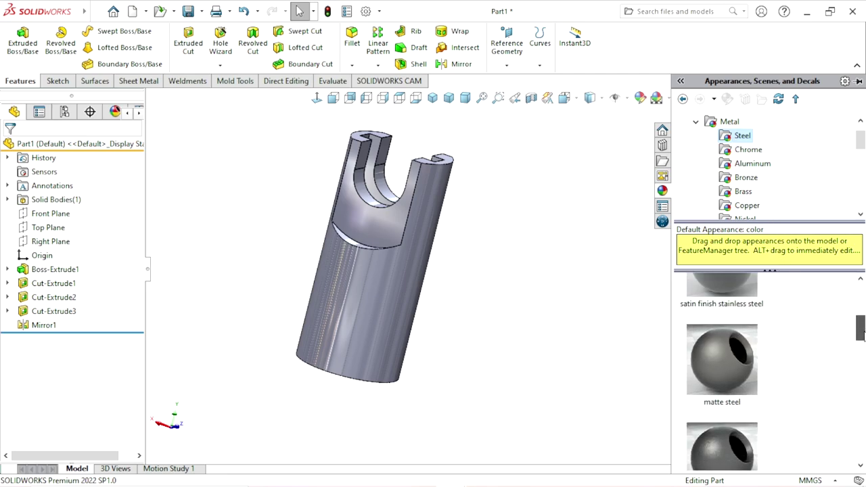
double_click(736, 308)
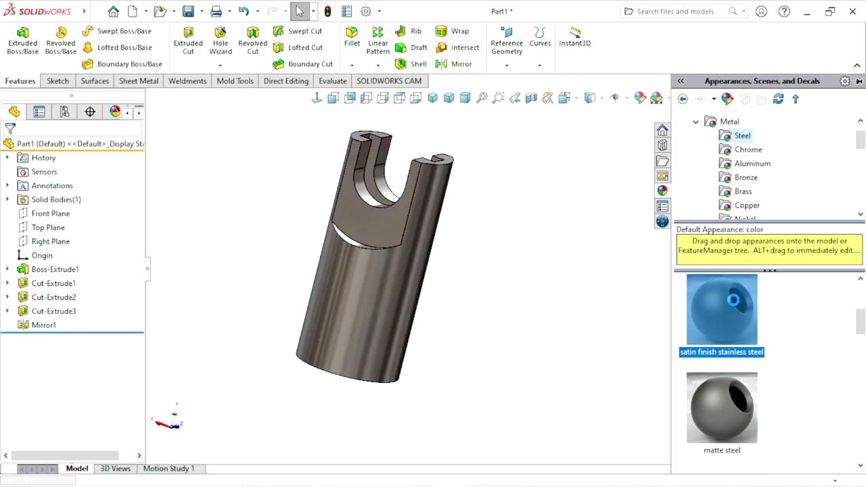
click(494, 359)
key(ctrl+1)
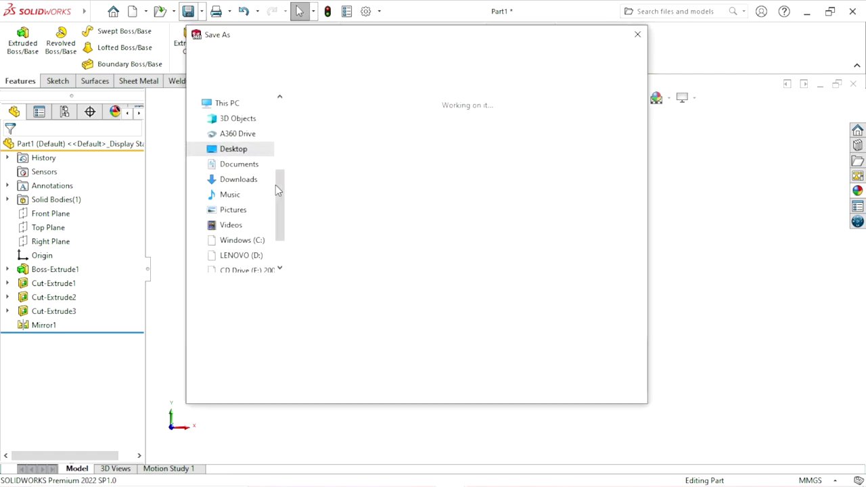
Choose the Desktop folder, name the file 'Screw lock', and save it.
drag(280, 199, 249, 118)
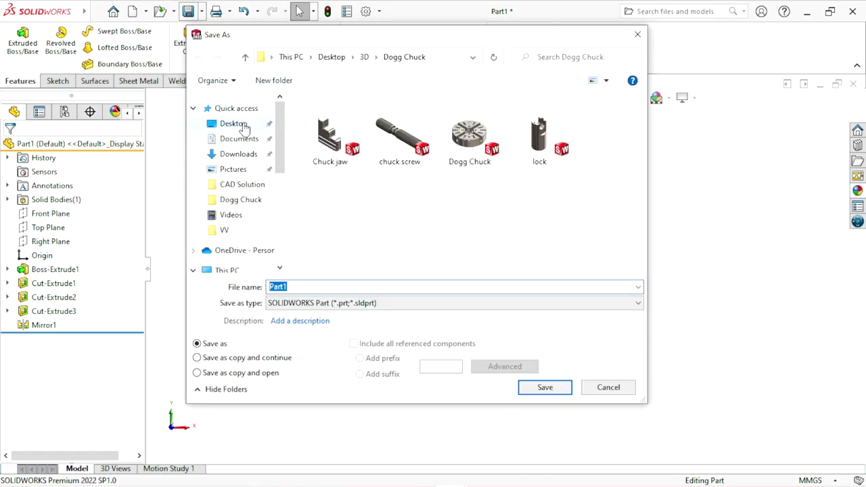
click(241, 124)
double_click(304, 288)
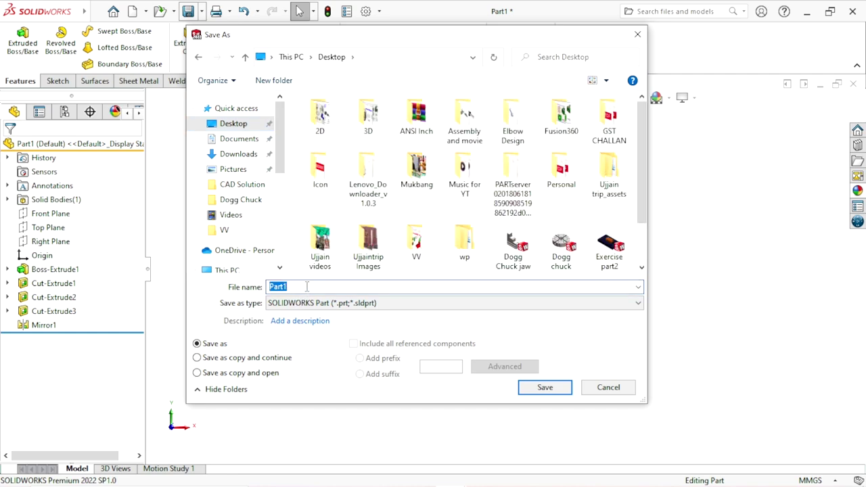
text(Screw lock)
click(546, 389)
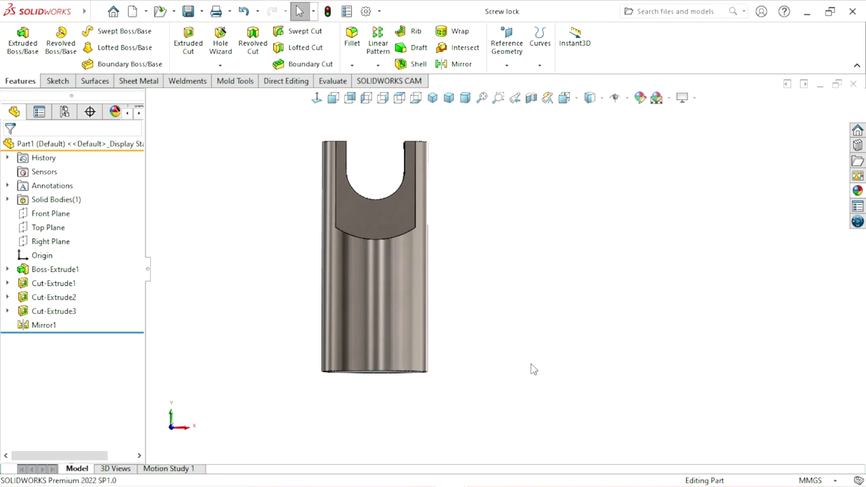
click(433, 98)
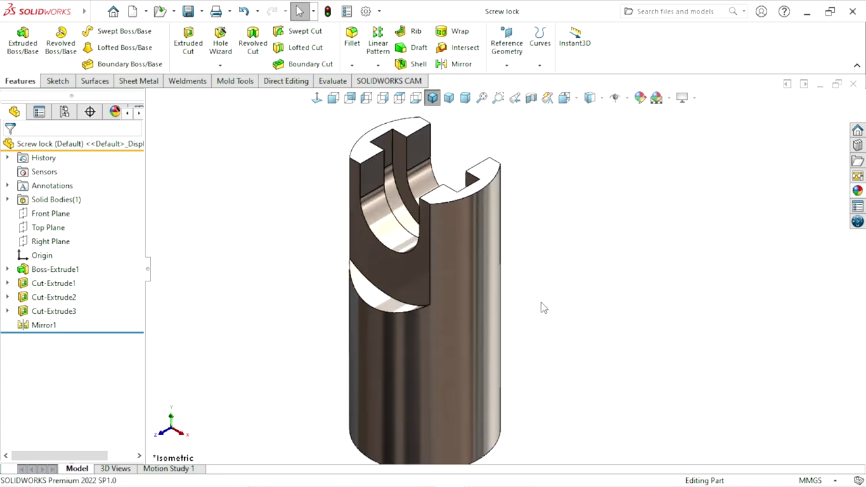
mouse_move(592, 300)
middle_down()
mouse_move(596, 253)
mouse_move(519, 275)
mouse_move(596, 301)
mouse_move(551, 340)
mouse_move(535, 333)
middle_up()
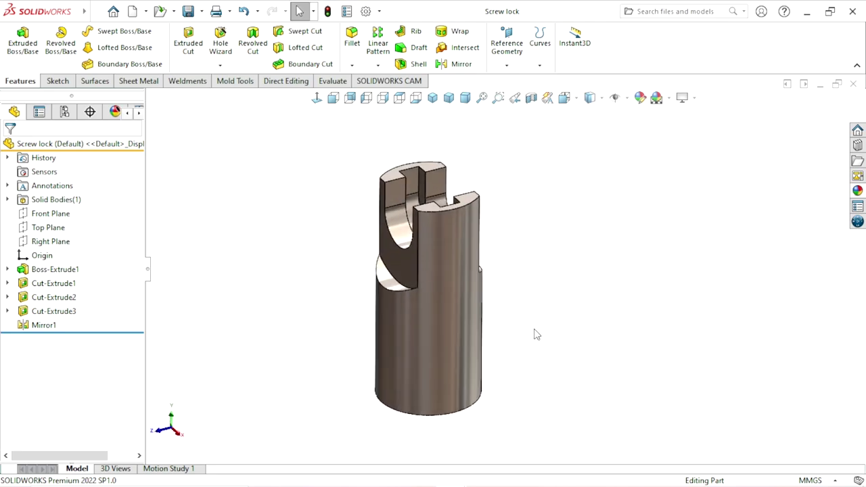